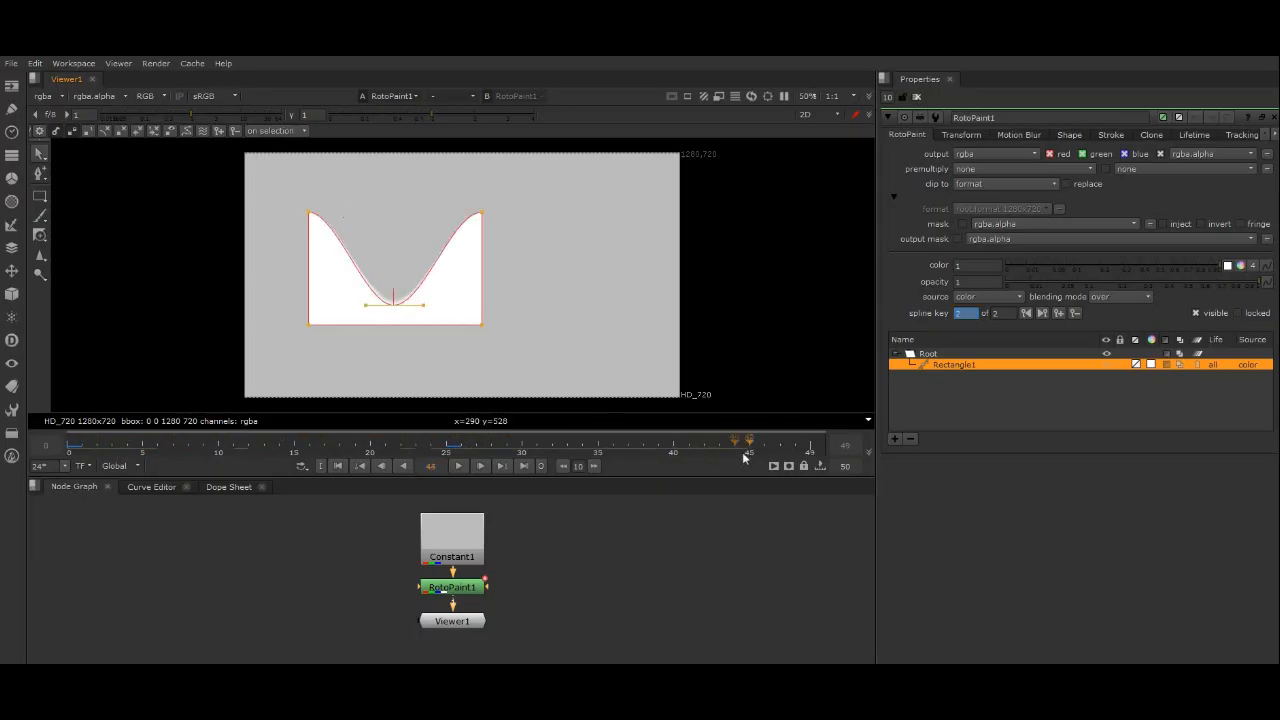
Step: At frame 40, move the Rectangle1 shape toward the right side of the image, rotate it clockwise and scale it down
left_click_drag(660, 454, 672, 450)
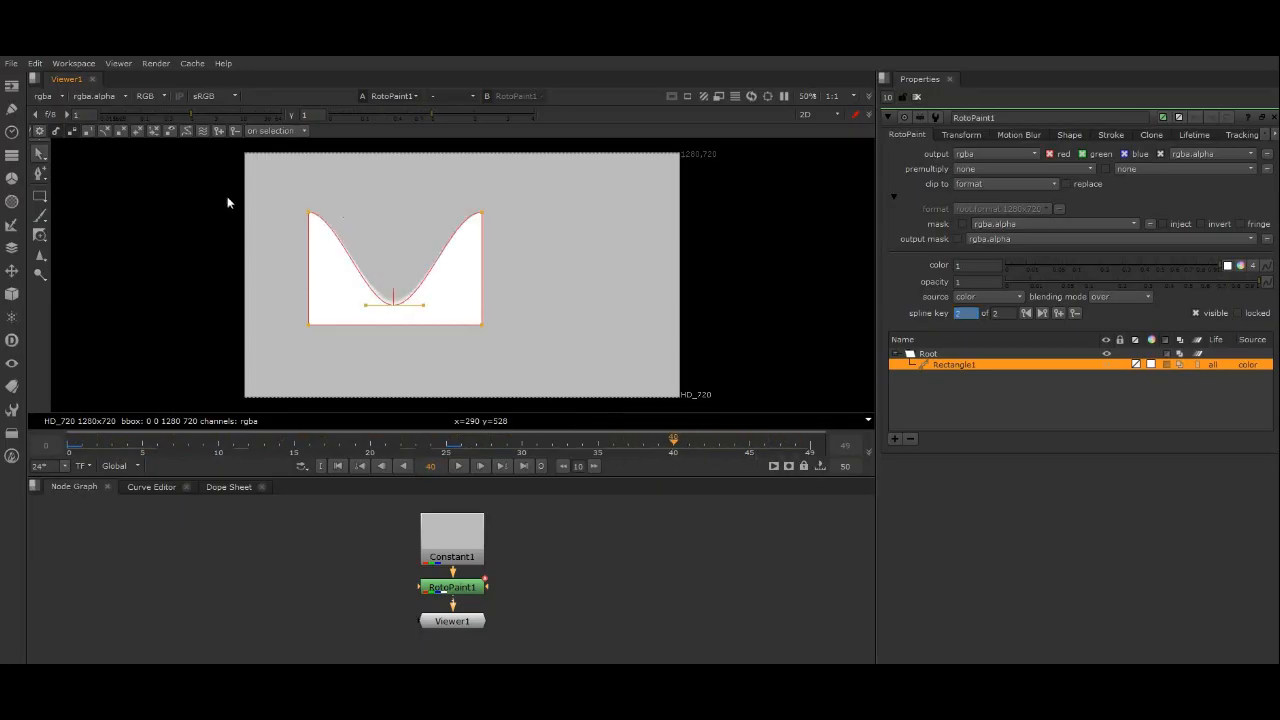
left_click_drag(402, 270, 579, 269)
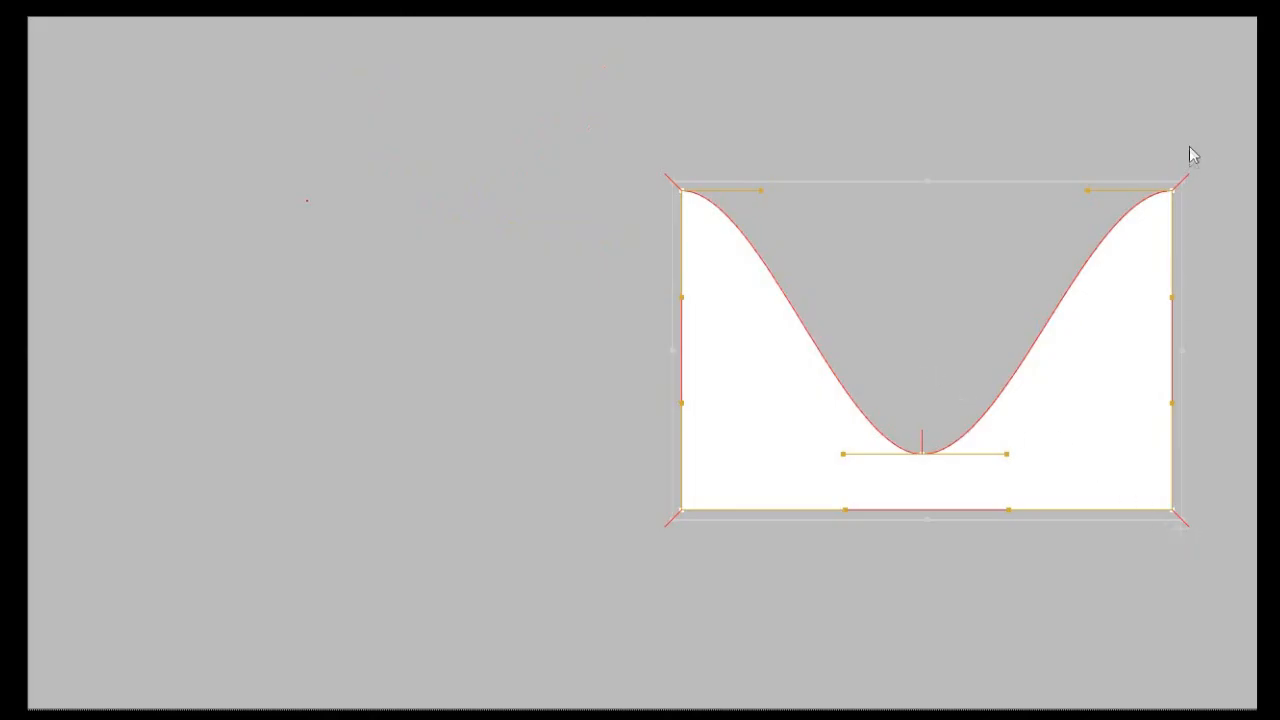
left_click_drag(1200, 178, 1278, 420)
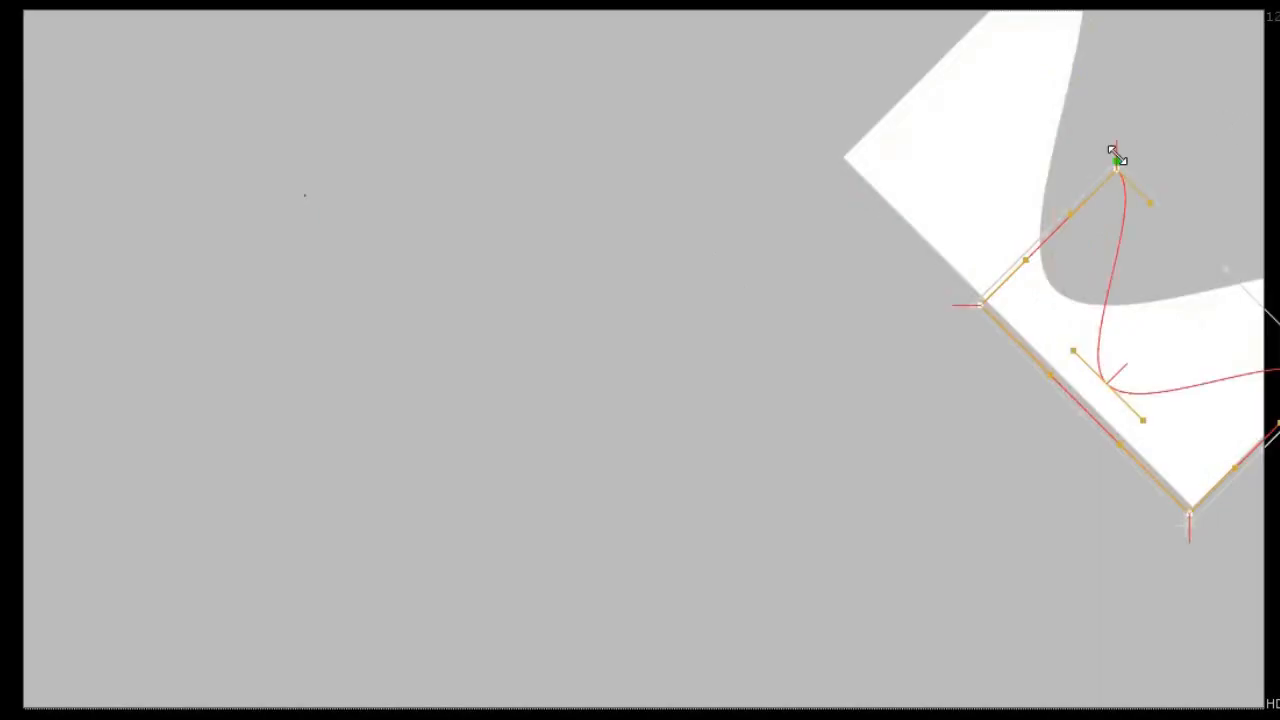
mouse_move(1114, 157)
left_mouse_down()
mouse_move(1115, 210)
mouse_move(1130, 222)
mouse_move(1109, 280)
mouse_move(1114, 171)
left_mouse_up()
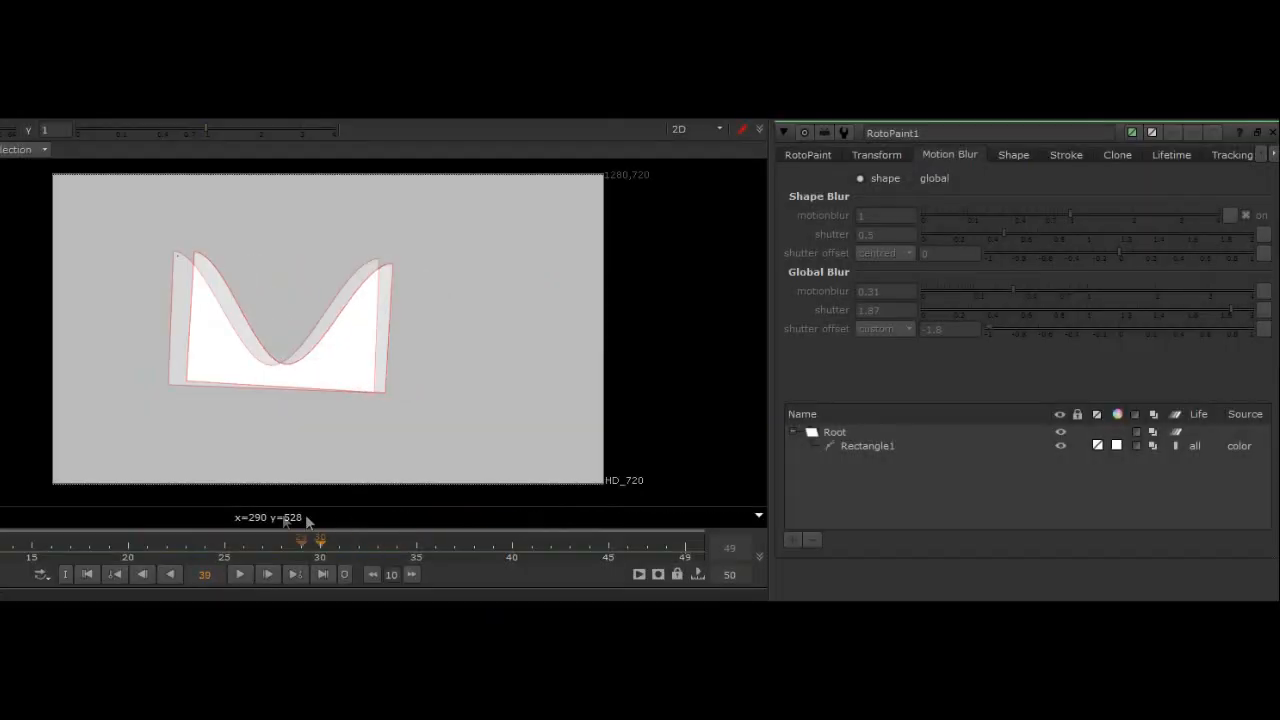
Step: At frame 34, switch RotoPaint1's motion blur to global and lower the global motionblur to 0.03
mouse_move(380, 540)
left_mouse_down()
mouse_move(471, 540)
mouse_move(400, 537)
left_mouse_up()
scroll(426, 404, "up", 5)
scroll(426, 404, "down", 1)
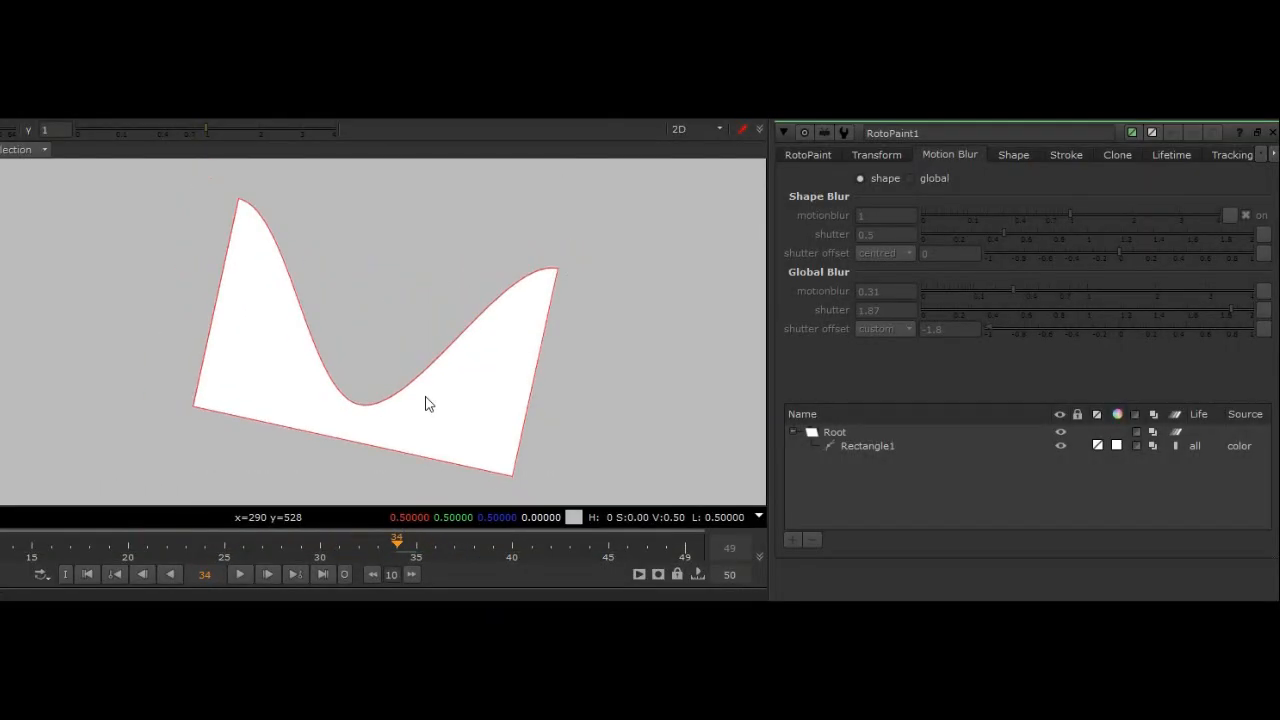
middle_click_drag(428, 402, 465, 396)
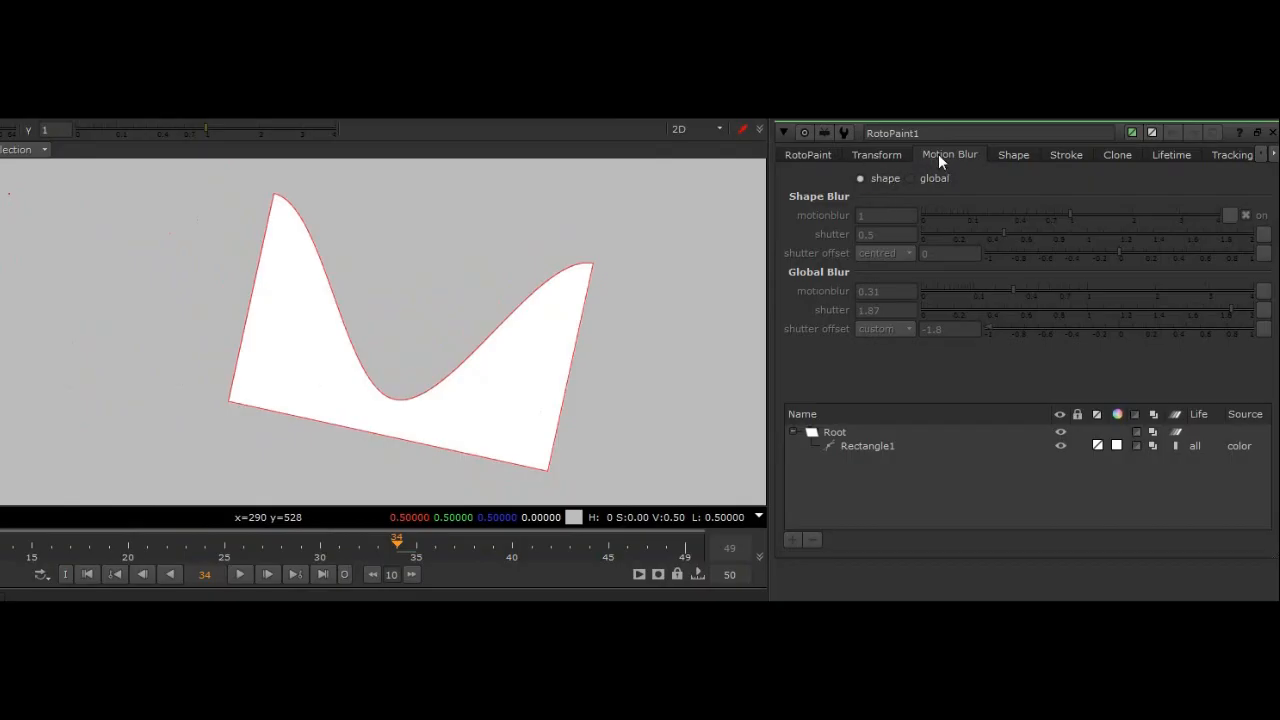
left_click(922, 178)
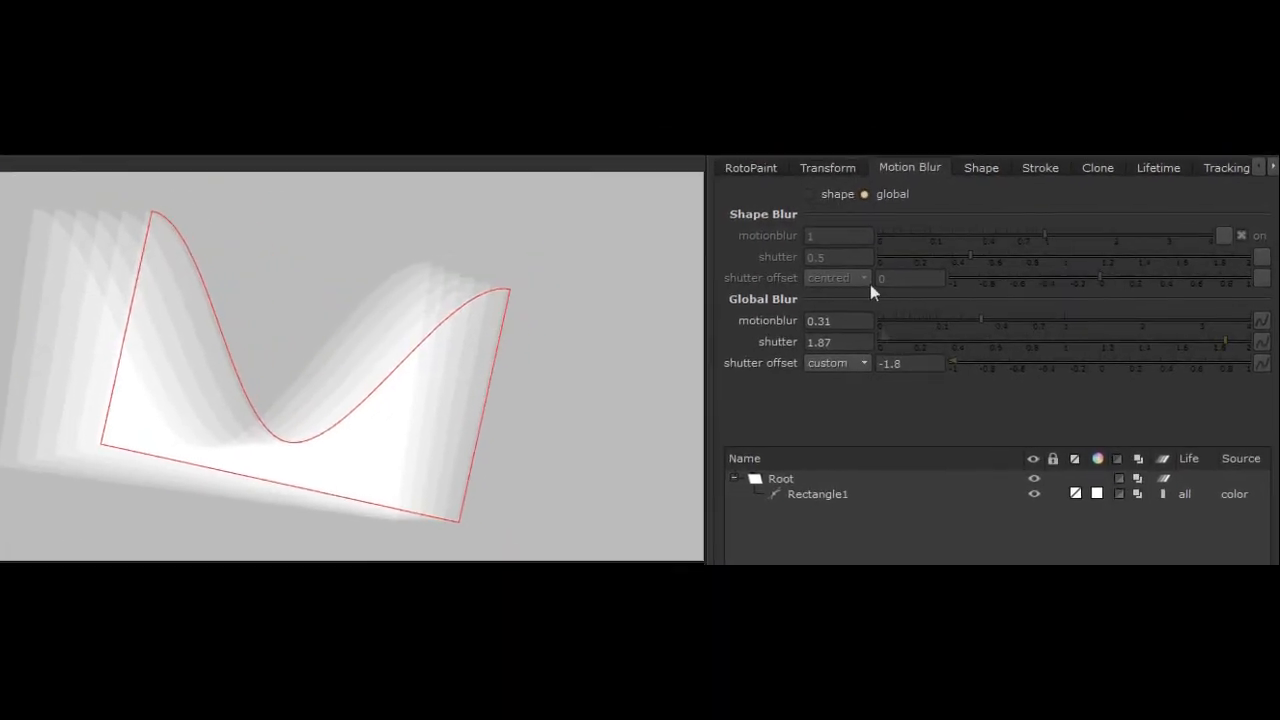
left_click(938, 290)
mouse_move(903, 318)
left_mouse_down()
mouse_move(974, 314)
mouse_move(910, 318)
left_mouse_up()
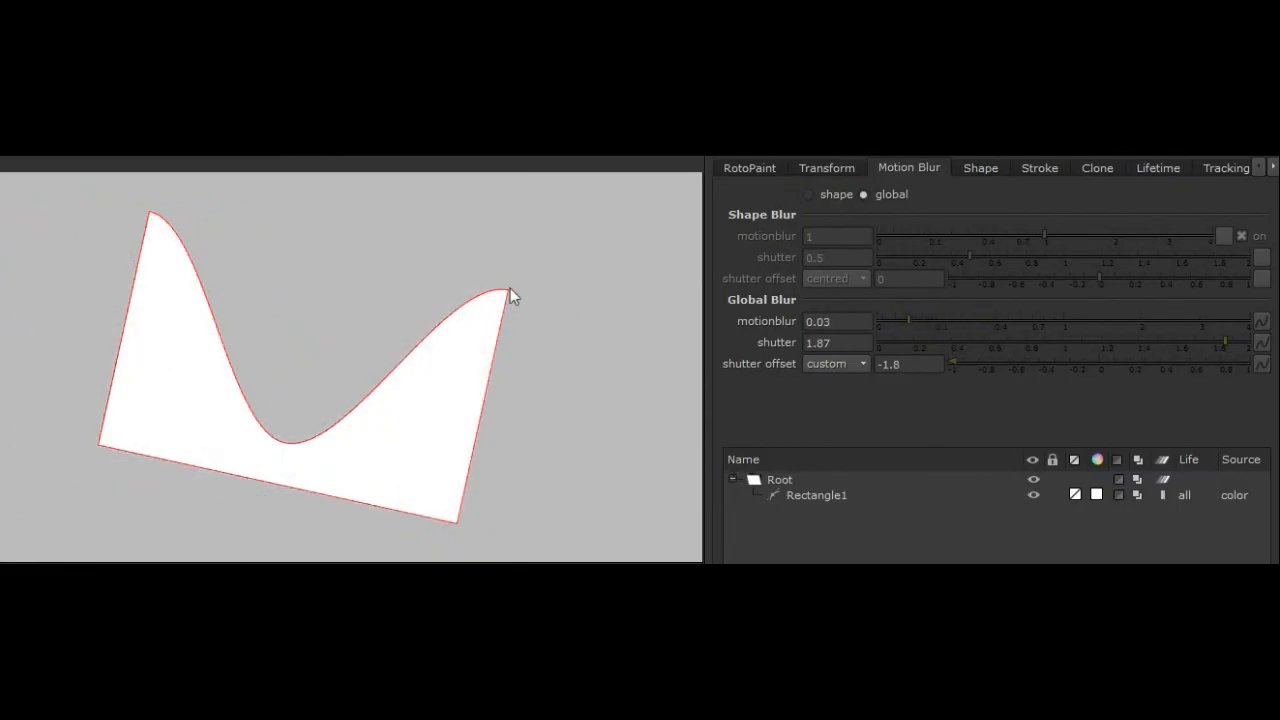
Step: Set the global motionblur to 0.11 and the global shutter to 2
left_click_drag(930, 322, 1200, 349)
left_click_drag(949, 323, 999, 323)
mouse_move(1093, 322)
left_mouse_down()
mouse_move(940, 322)
mouse_move(1086, 323)
left_mouse_up()
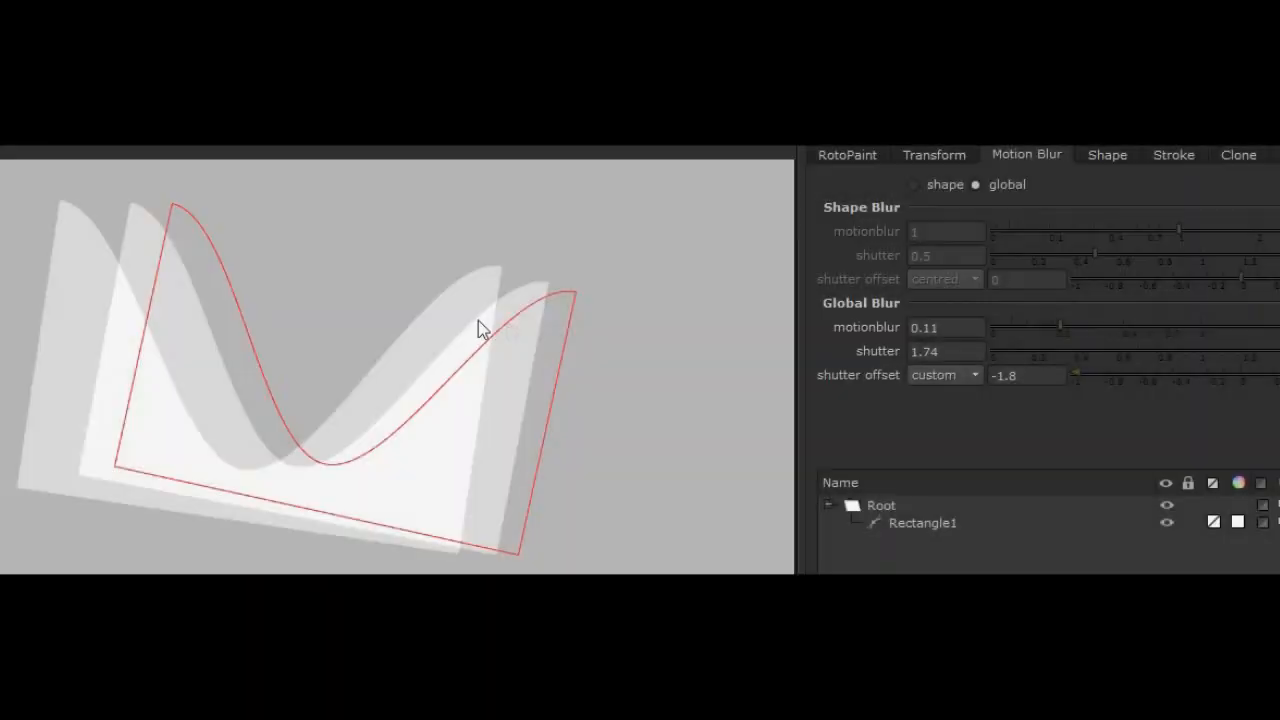
left_click_drag(1270, 355, 1279, 355)
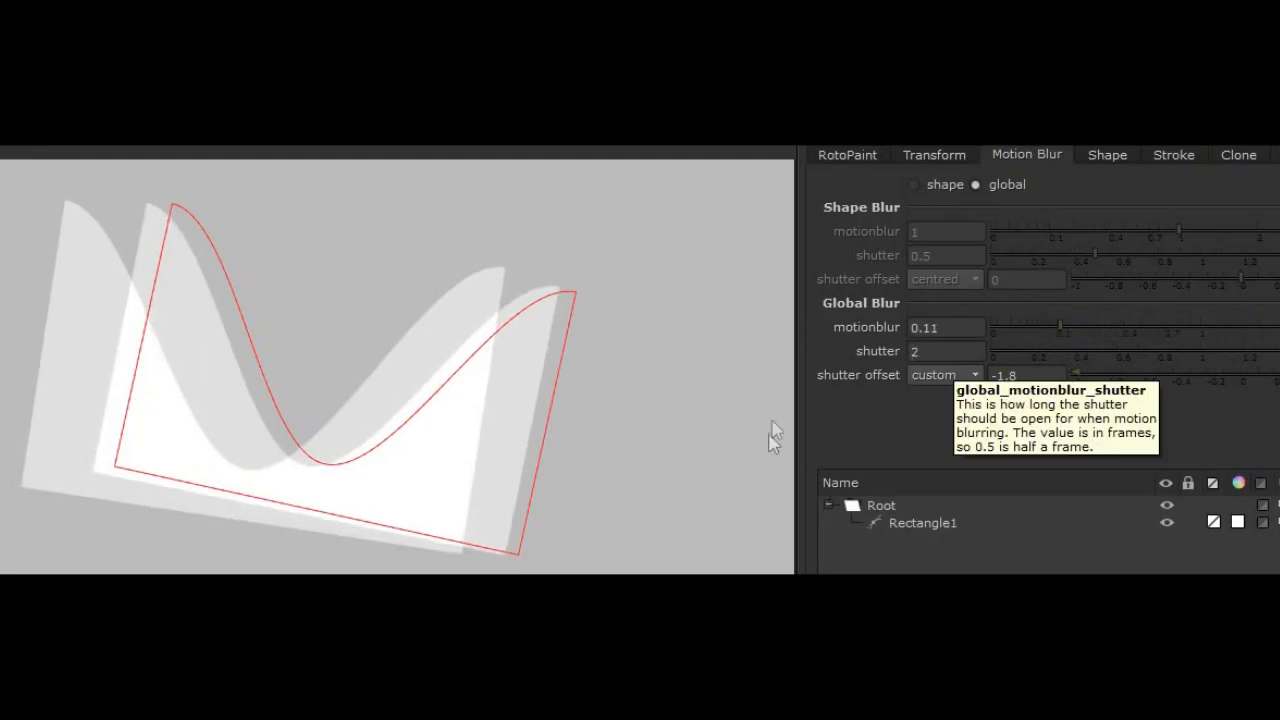
Step: Try the centred, start and end modes for the global blur's shutter offset
left_click(918, 378)
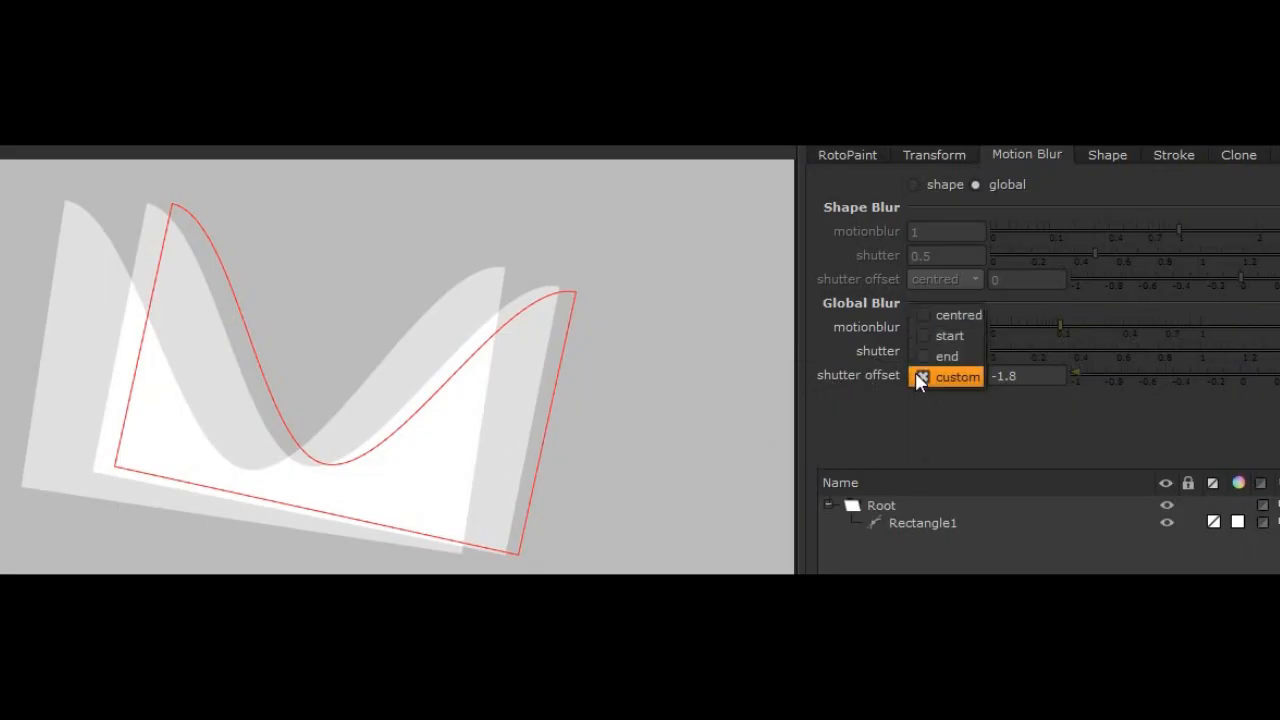
left_click(941, 315)
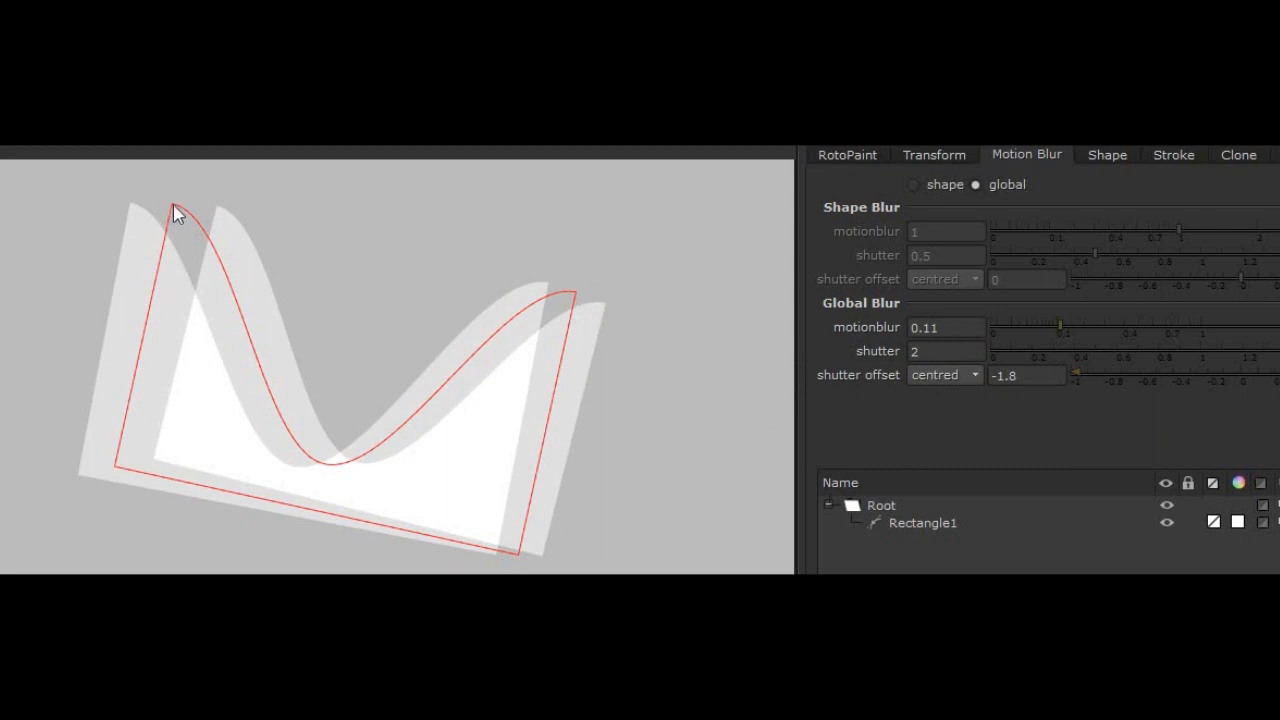
left_click(926, 375)
left_click(924, 398)
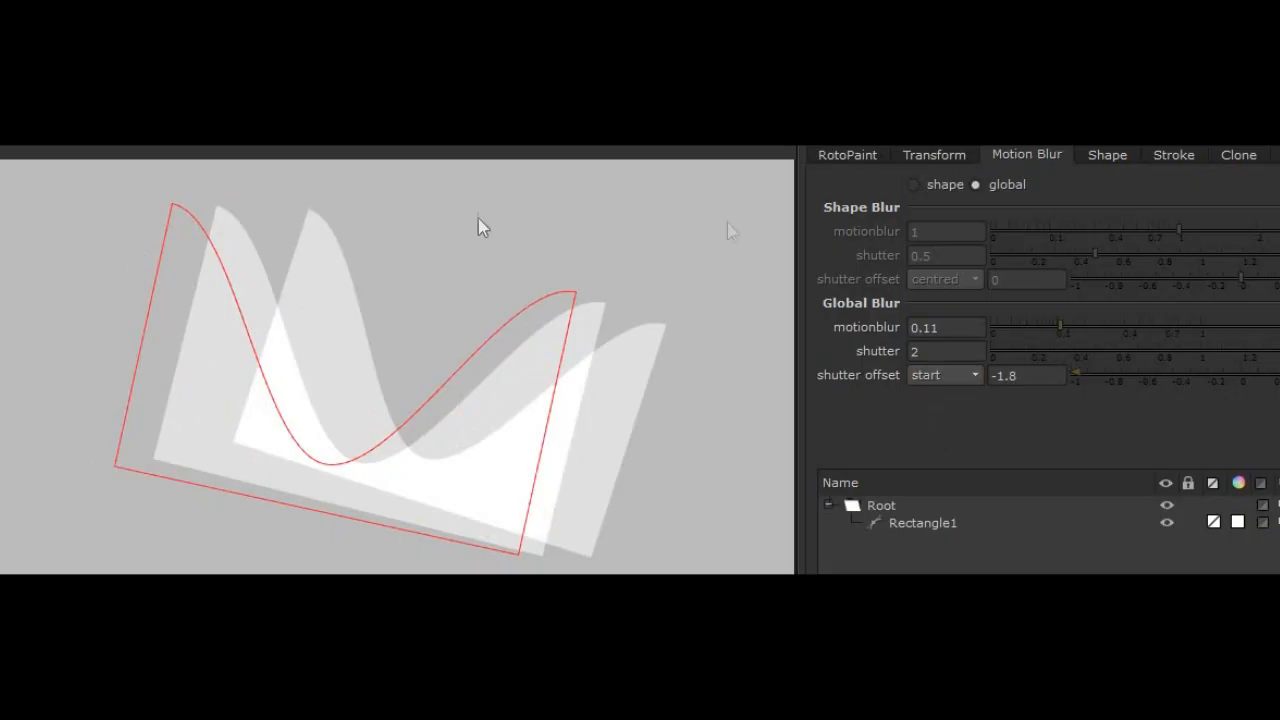
left_click(950, 375)
left_click(931, 396)
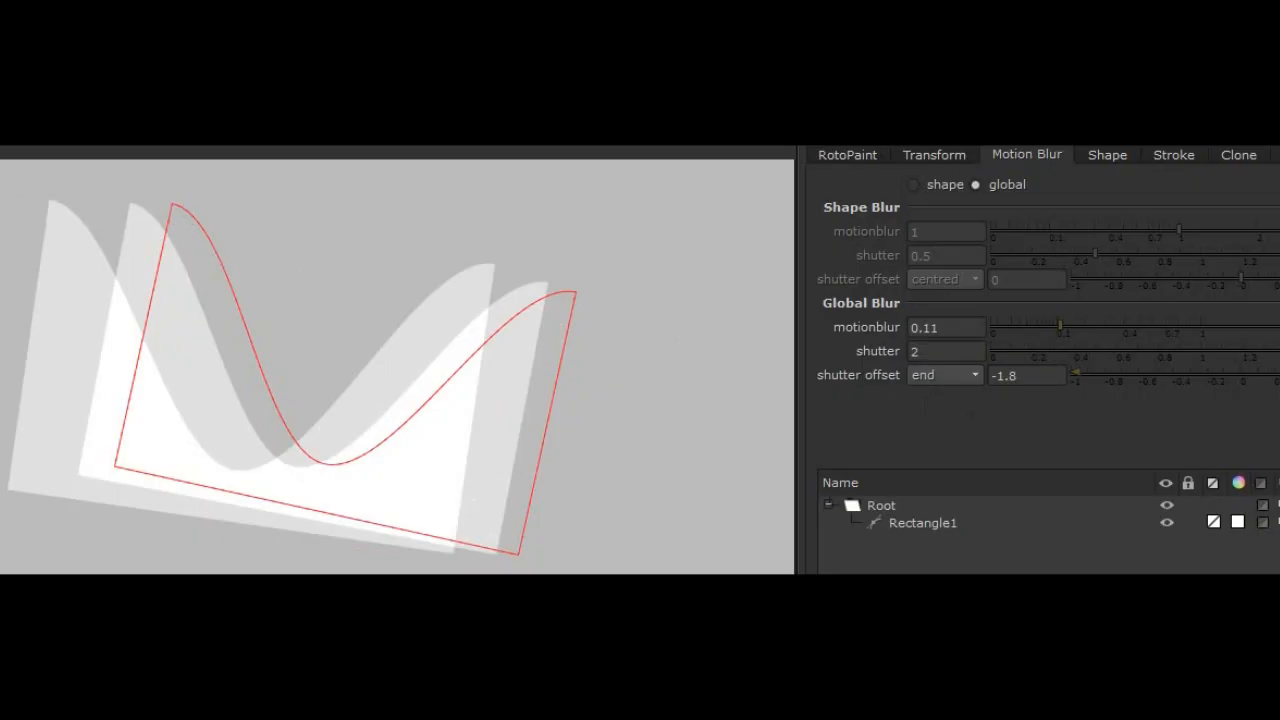
Step: Set the global shutter offset to custom and adjust its offset value
left_click(945, 375)
left_click(937, 396)
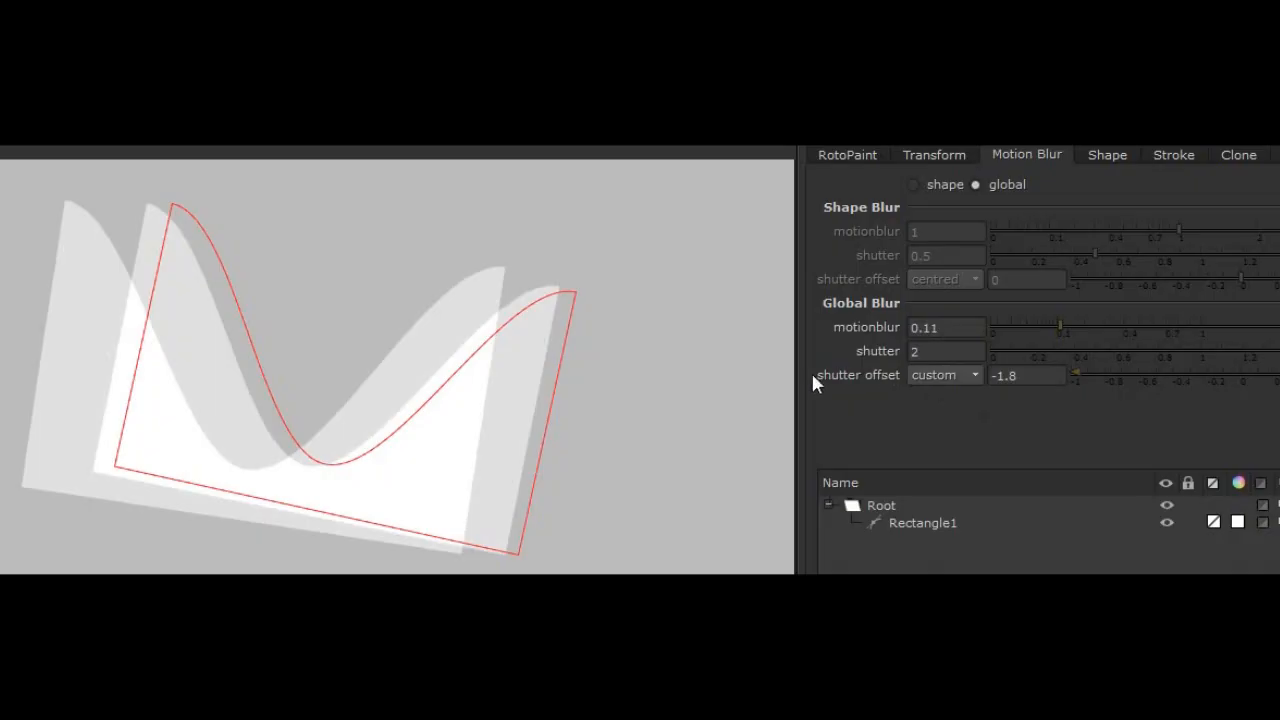
mouse_move(1084, 378)
left_mouse_down()
mouse_move(1279, 382)
mouse_move(1071, 380)
left_mouse_up()
left_click(1001, 375)
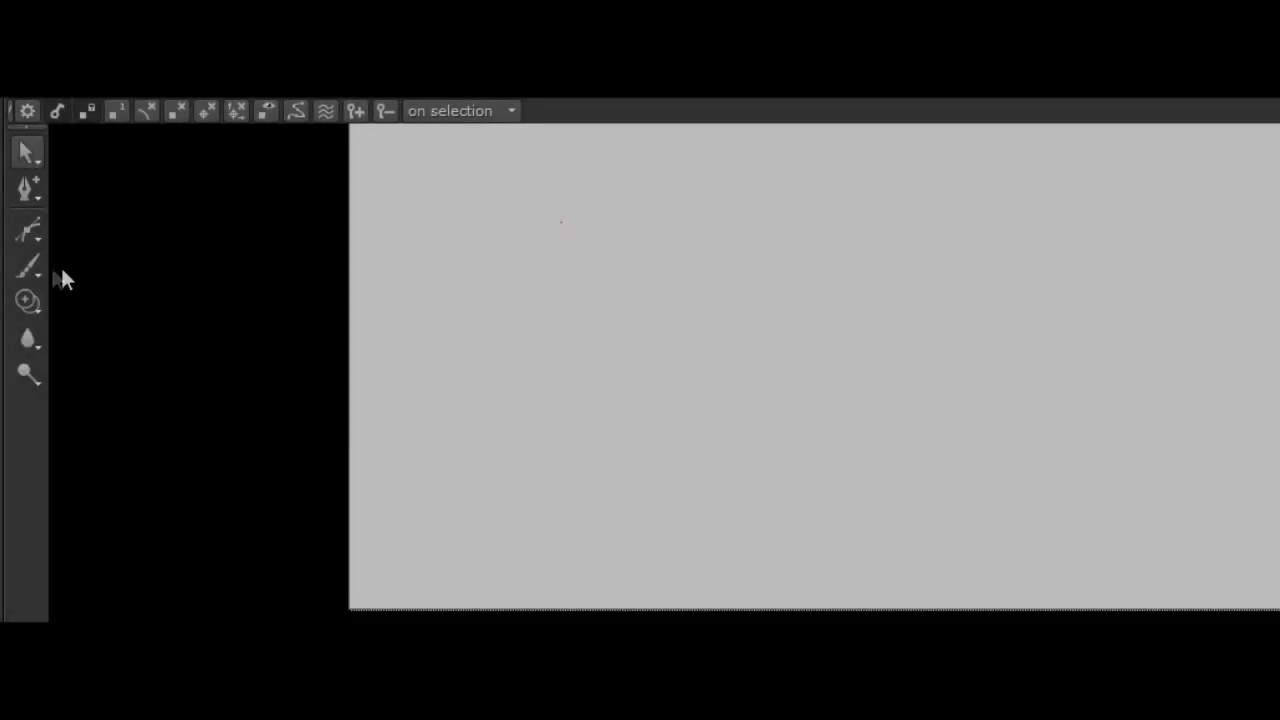
Step: Paint a wavy white brush stroke across the full width of the image at size 143 and return to frame 0
left_click(33, 266)
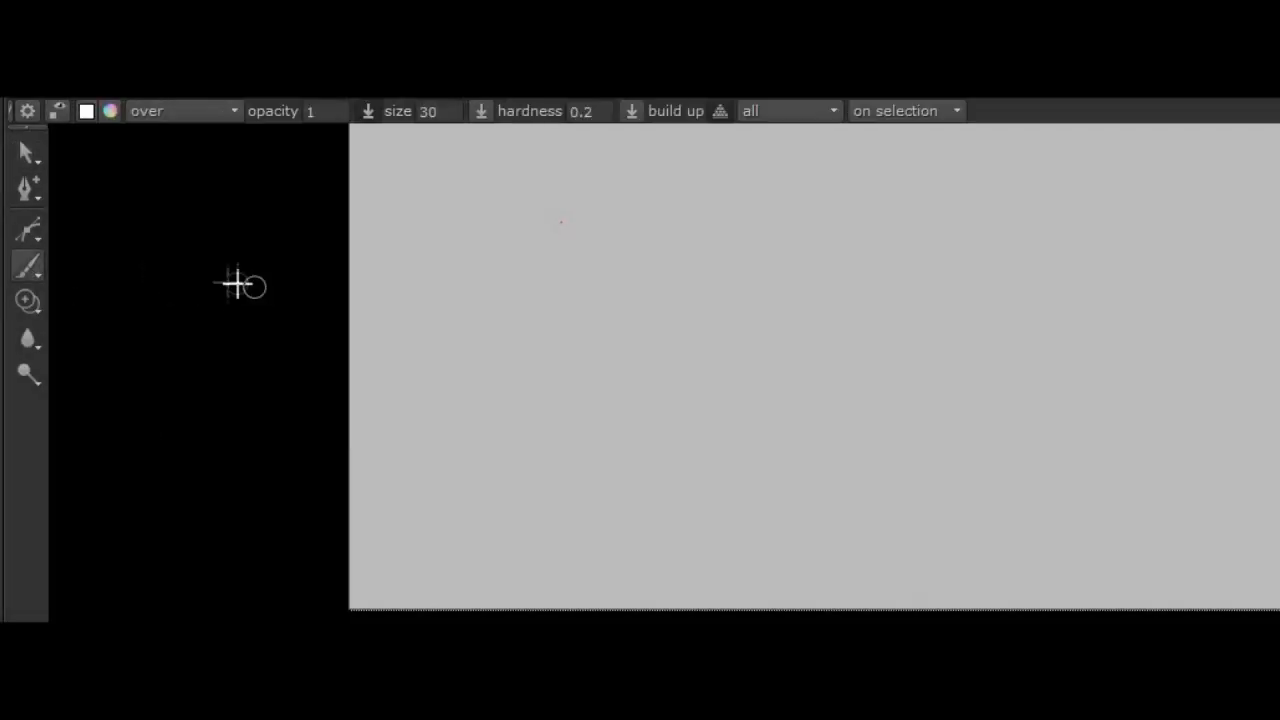
mouse_move(239, 308)
left_mouse_down("shift")
mouse_move(243, 263)
mouse_move(243, 283)
left_mouse_up("shift")
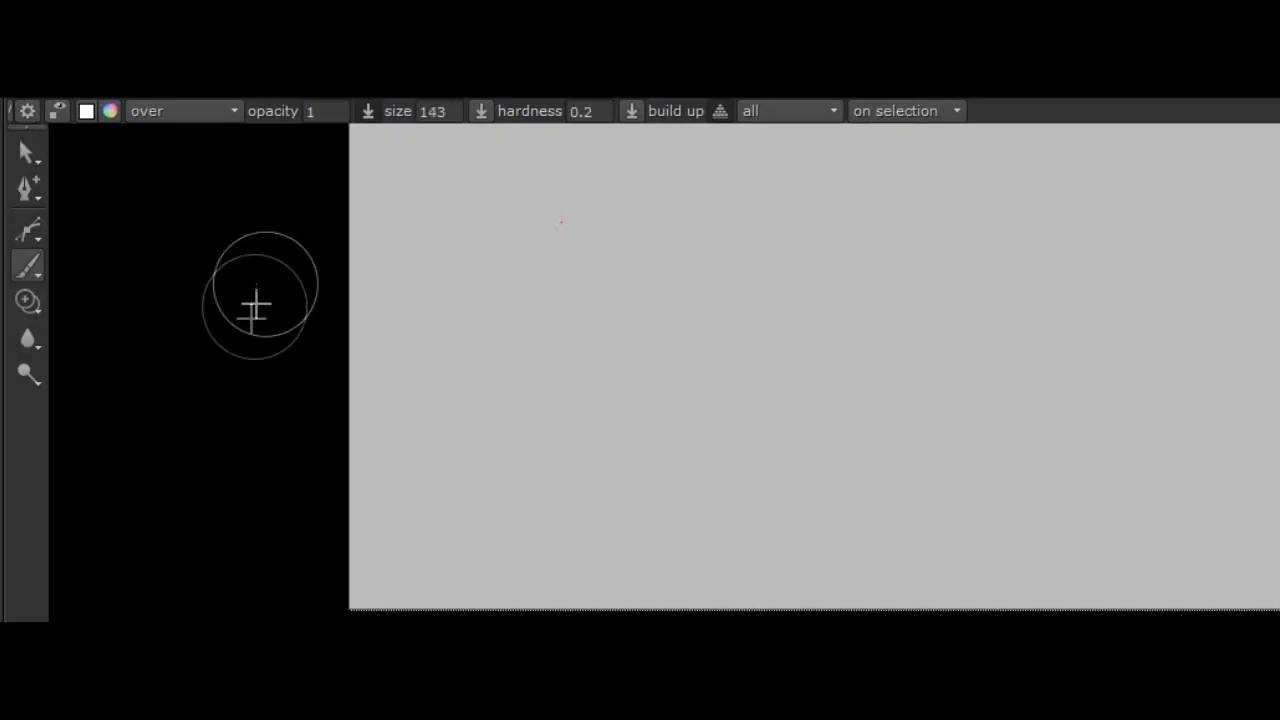
mouse_move(277, 389)
left_mouse_down()
mouse_move(391, 334)
mouse_move(670, 415)
mouse_move(1060, 322)
mouse_move(1275, 410)
left_mouse_up()
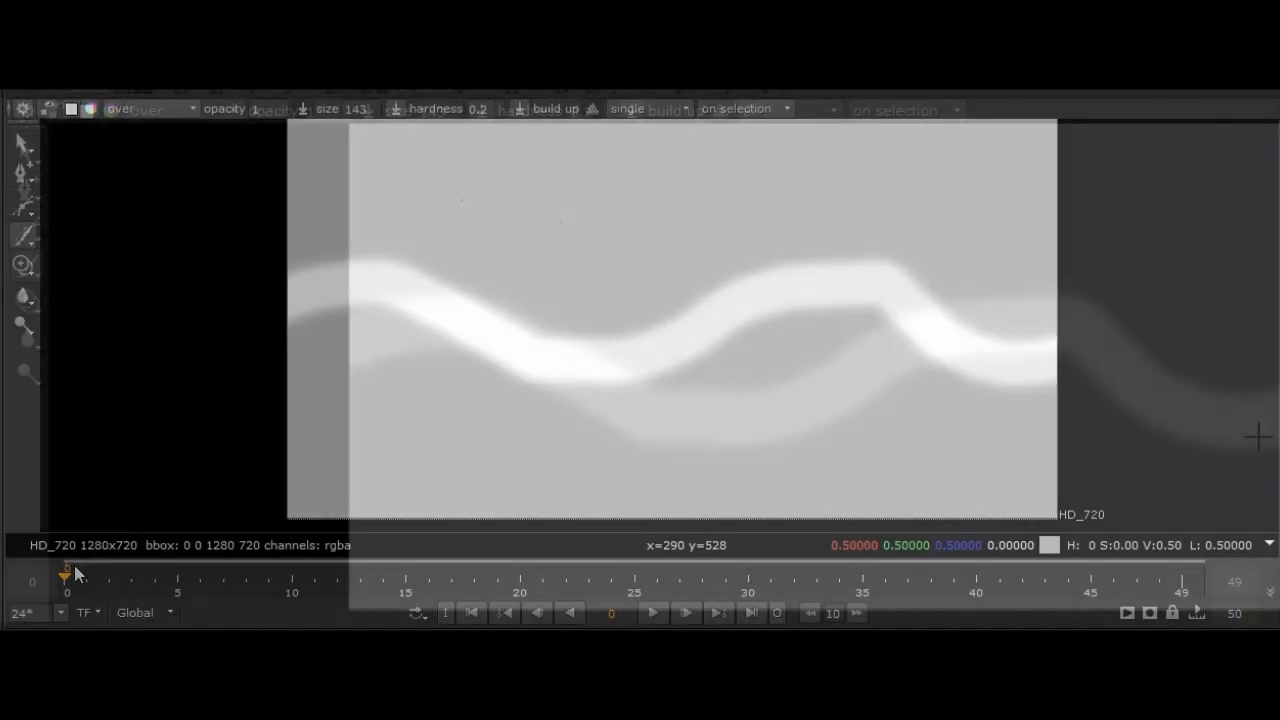
mouse_move(68, 579)
left_mouse_down()
mouse_move(131, 572)
mouse_move(75, 565)
mouse_move(63, 574)
mouse_move(157, 580)
mouse_move(58, 576)
left_mouse_up()
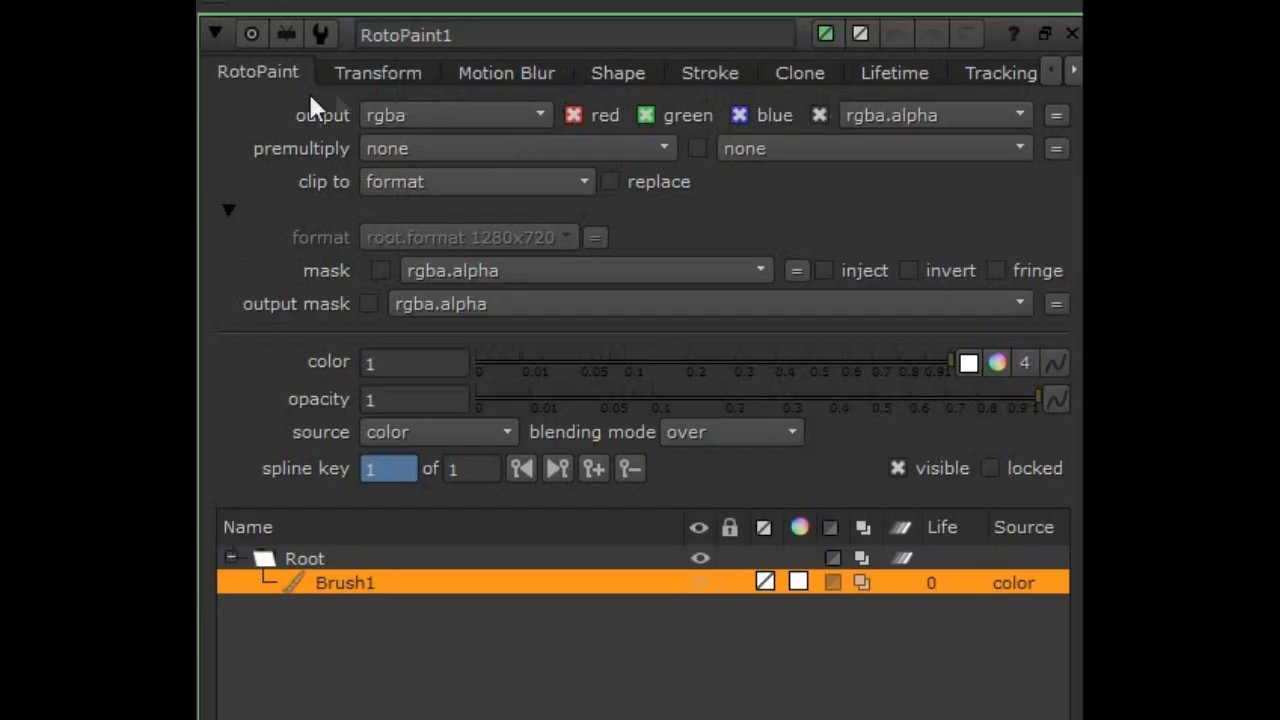
Step: Show the lifetime settings of Brush1 and review the lifetime options offered for new brush strokes
left_click(875, 80)
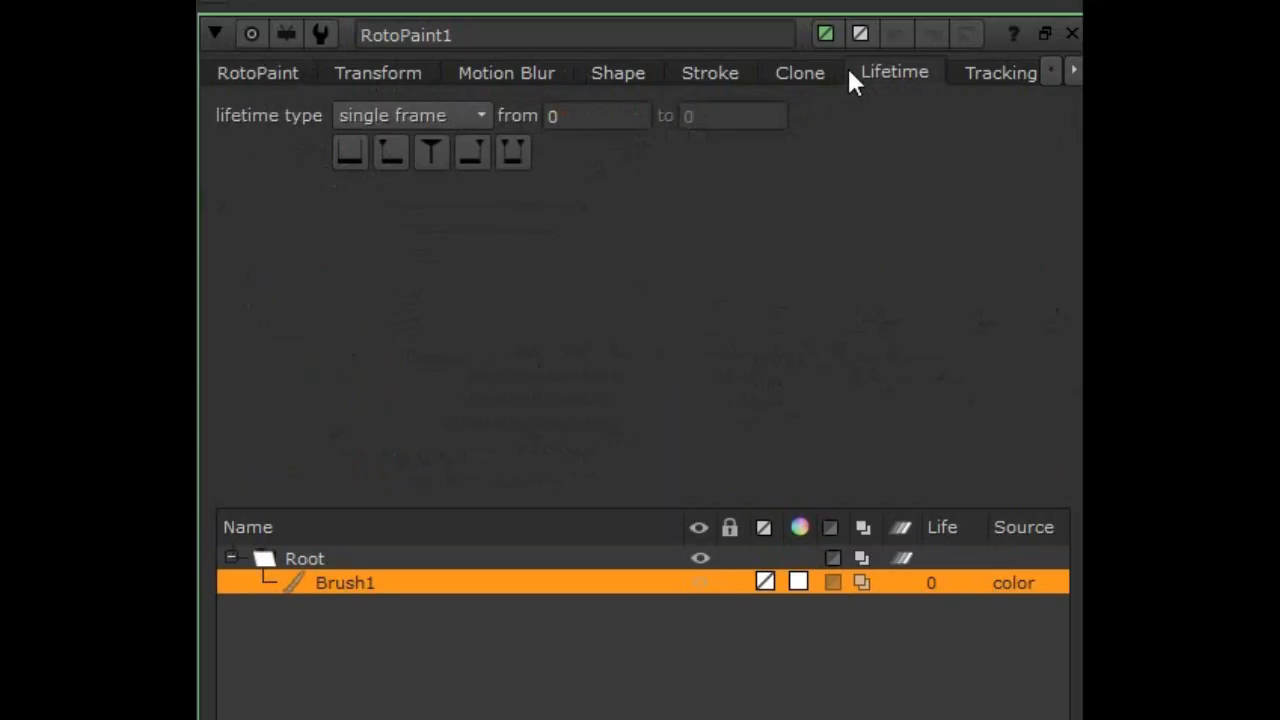
left_click(296, 583)
left_click(296, 583)
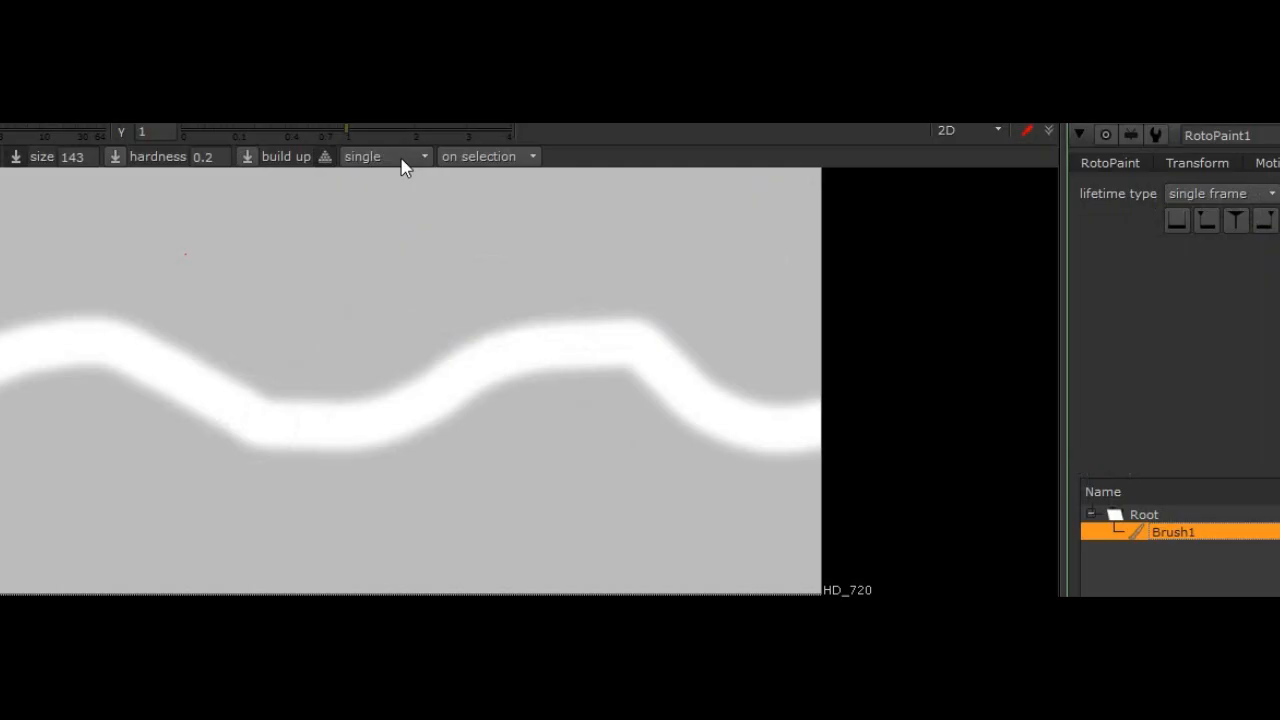
left_click(424, 165)
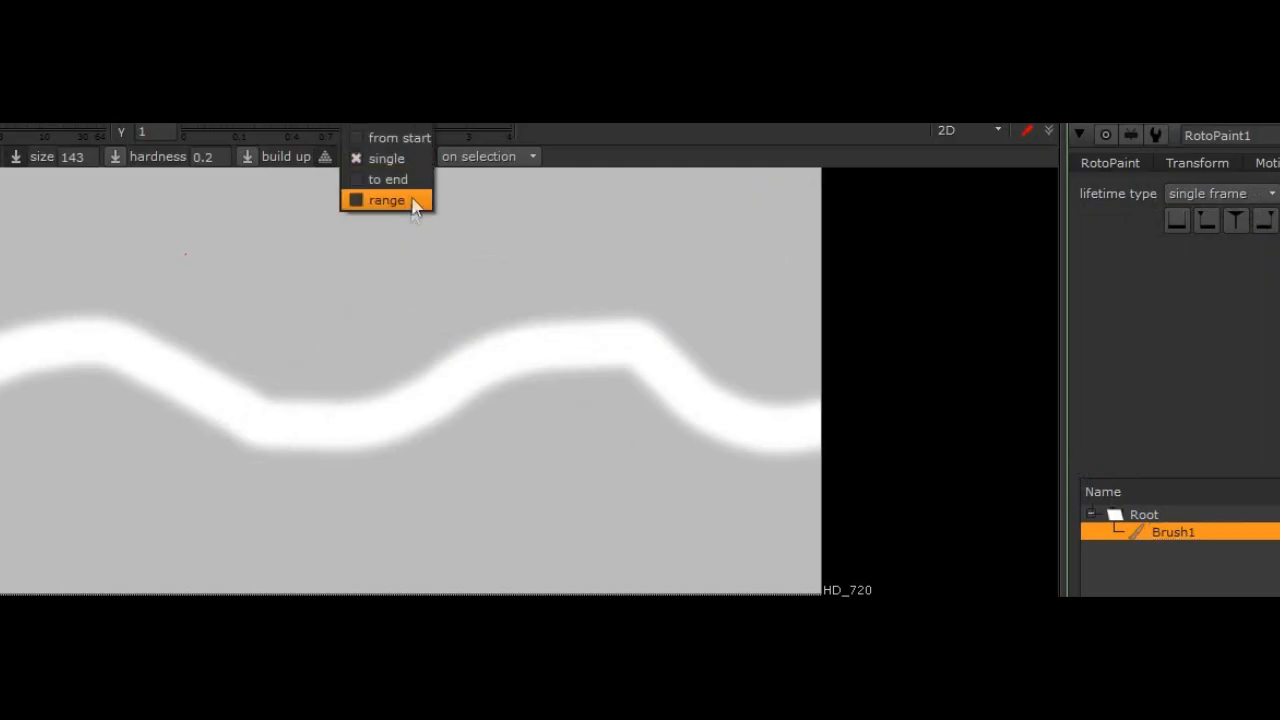
left_click(1150, 262)
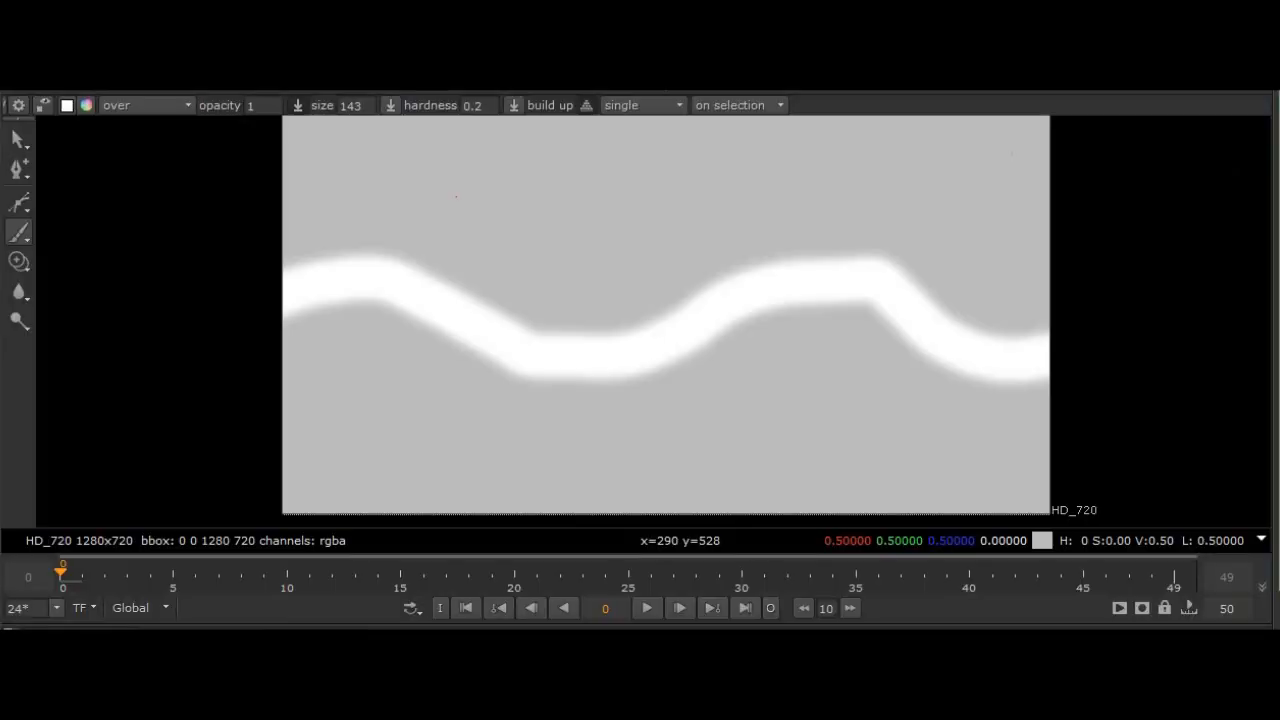
Step: At frame 9, try the lifetime presets on Brush1 one after another, ending on start to frame
left_click_drag(62, 571, 278, 573)
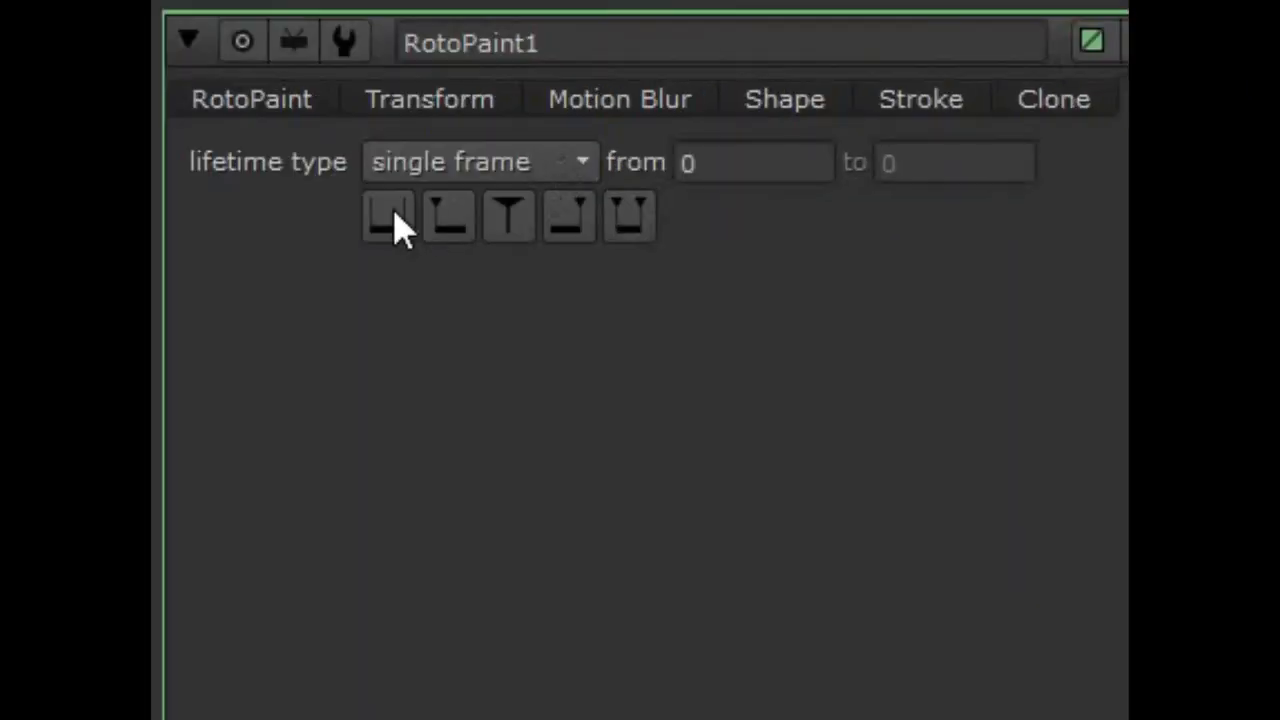
left_click(394, 227)
left_click(440, 228)
left_click(525, 235)
left_click(569, 232)
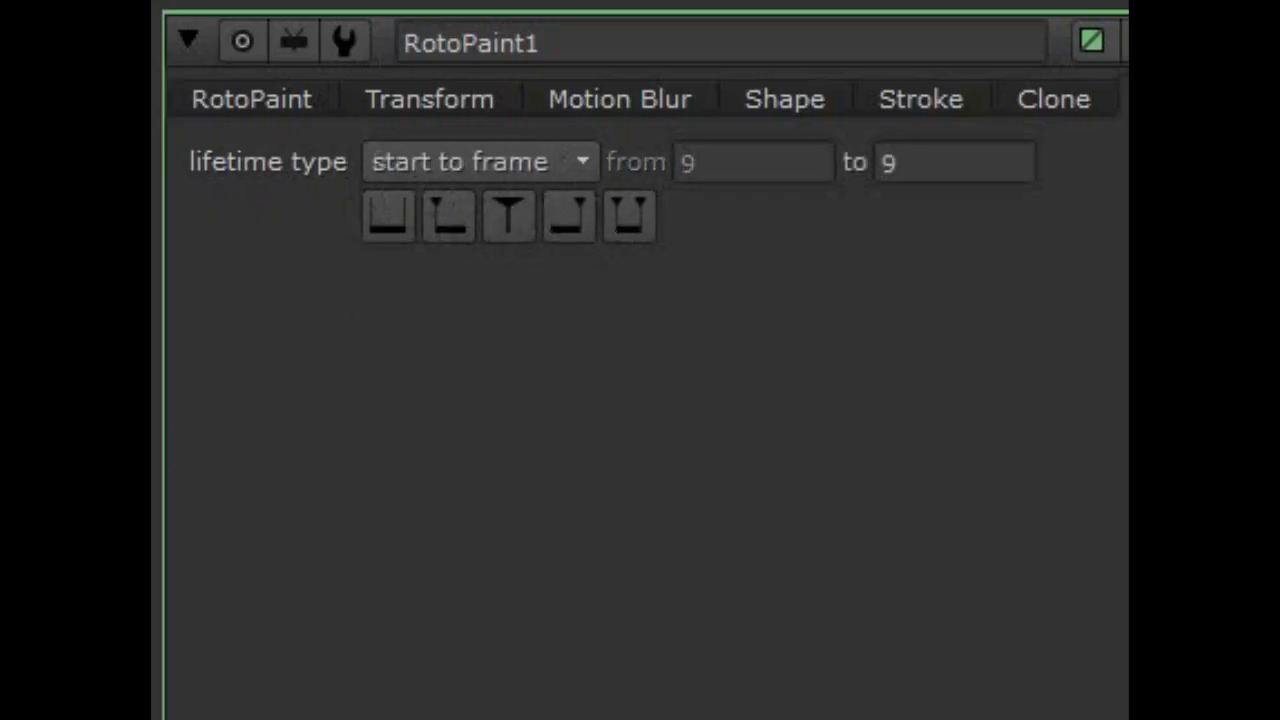
left_click(577, 172)
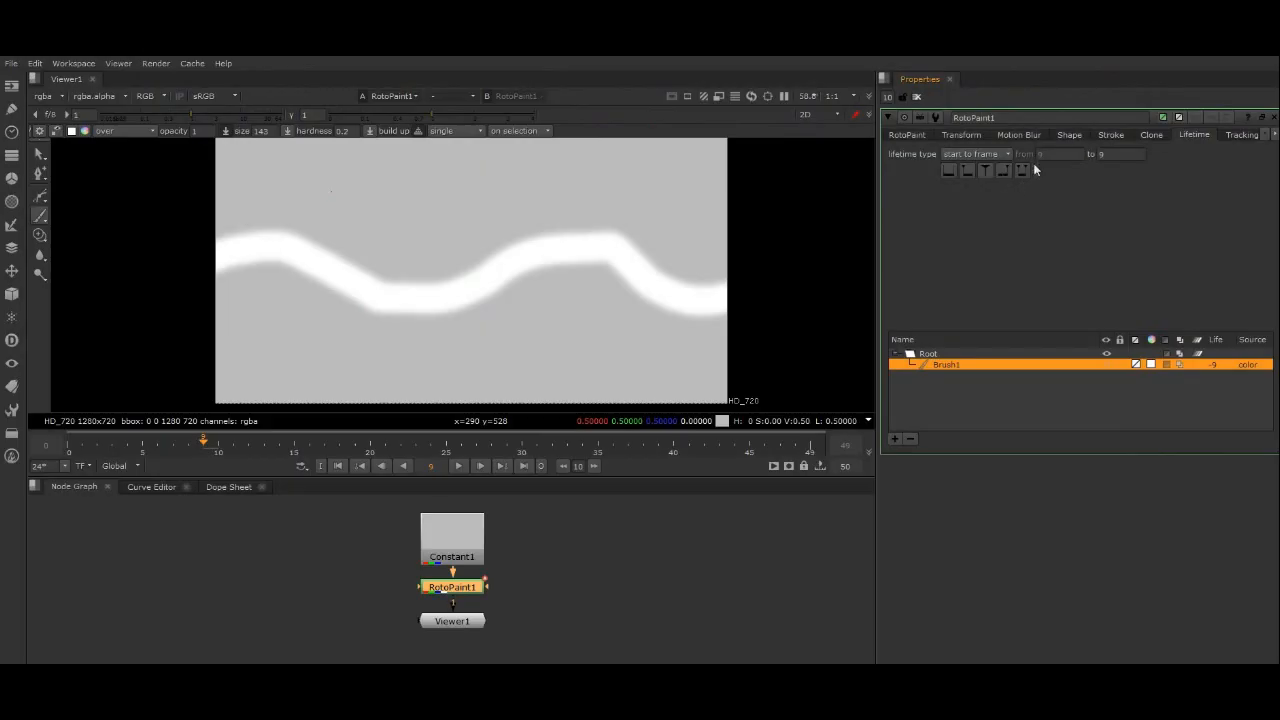
left_click(1023, 172)
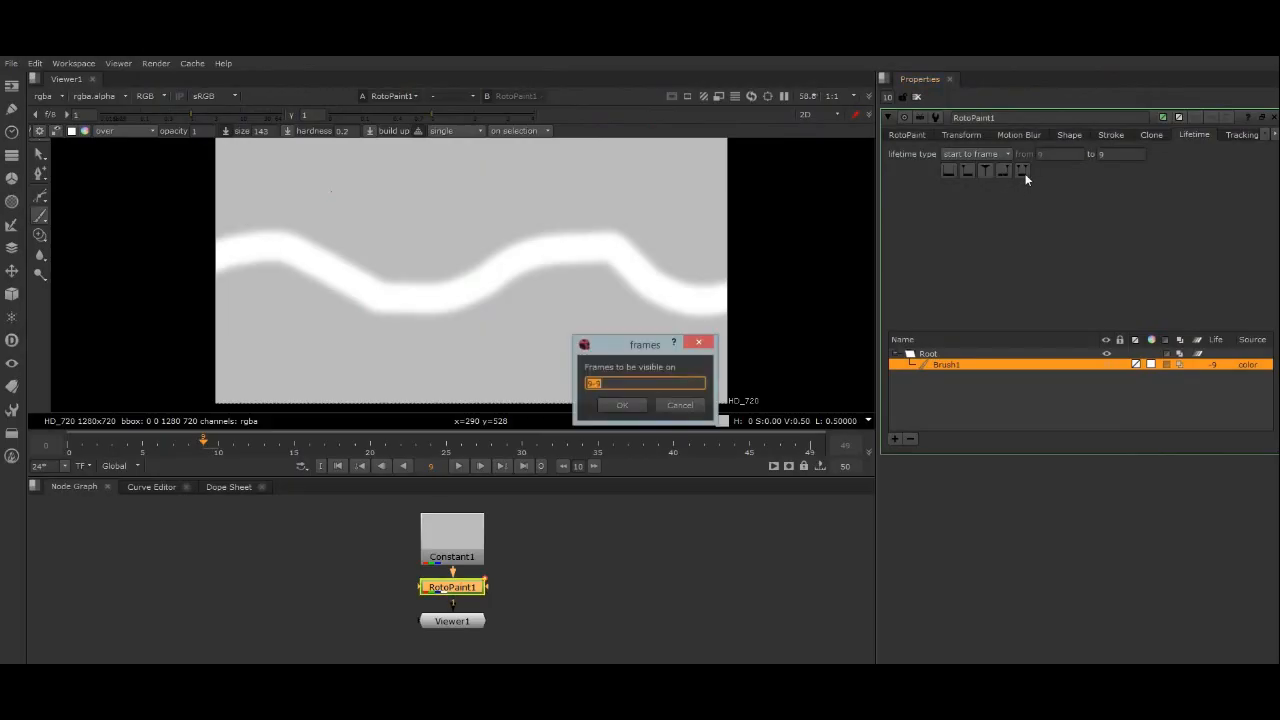
left_click_drag(635, 347, 1016, 205)
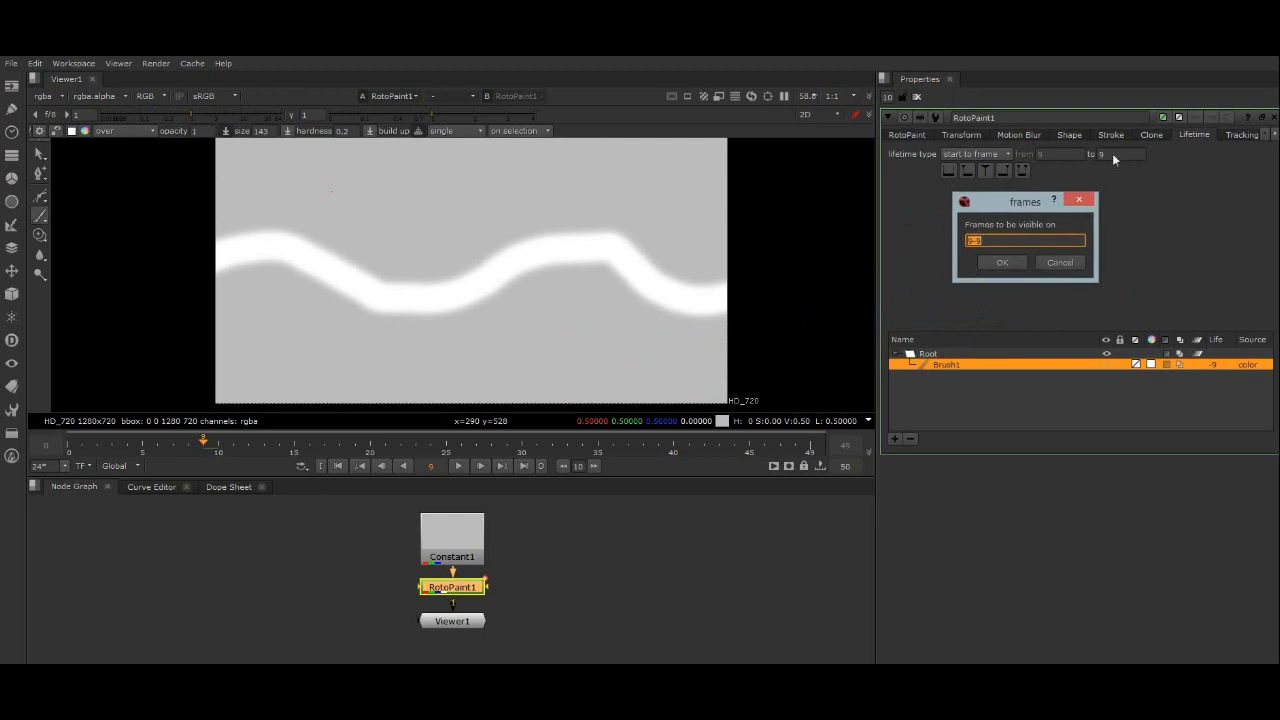
left_click(1077, 203)
Step: Limit Brush1's lifetime to a frame range from 10 to 20 and scrub the timeline to check it
left_click(994, 154)
left_click(988, 198)
double_click(1058, 154)
type("10")
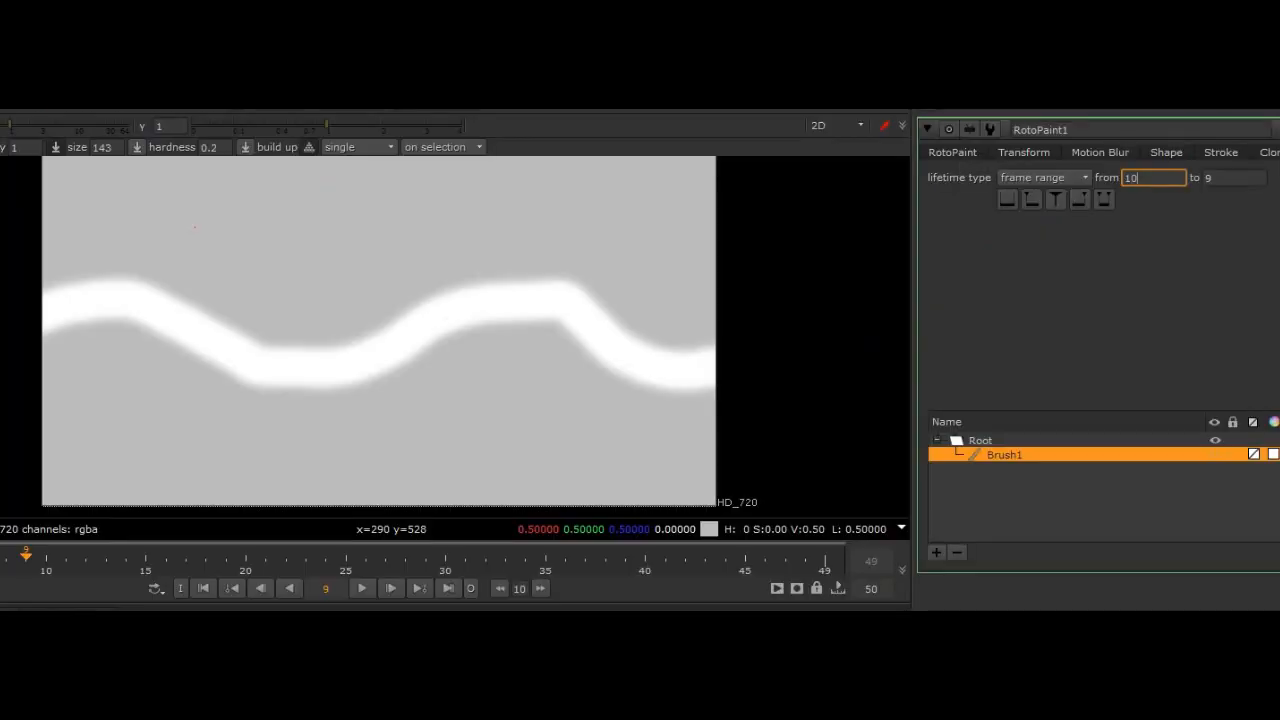
key("Tab")
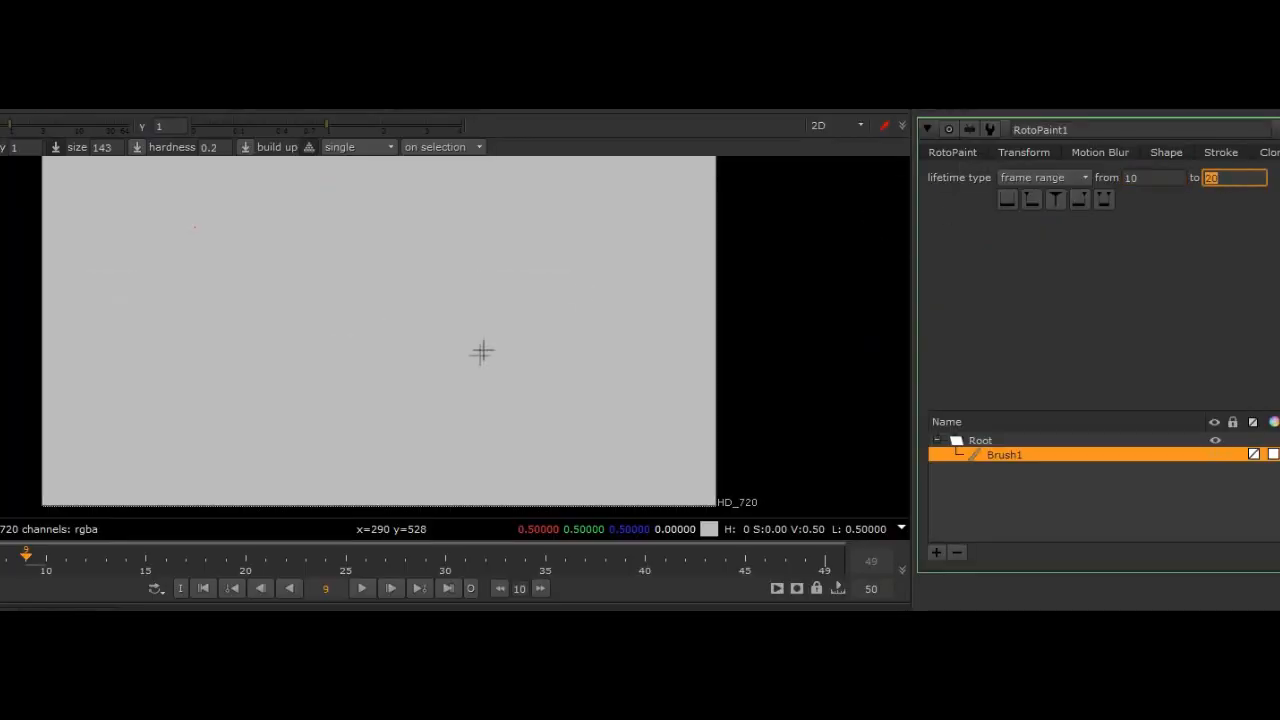
type("20")
mouse_move(42, 565)
left_mouse_down()
mouse_move(473, 557)
mouse_move(0, 557)
left_mouse_up()
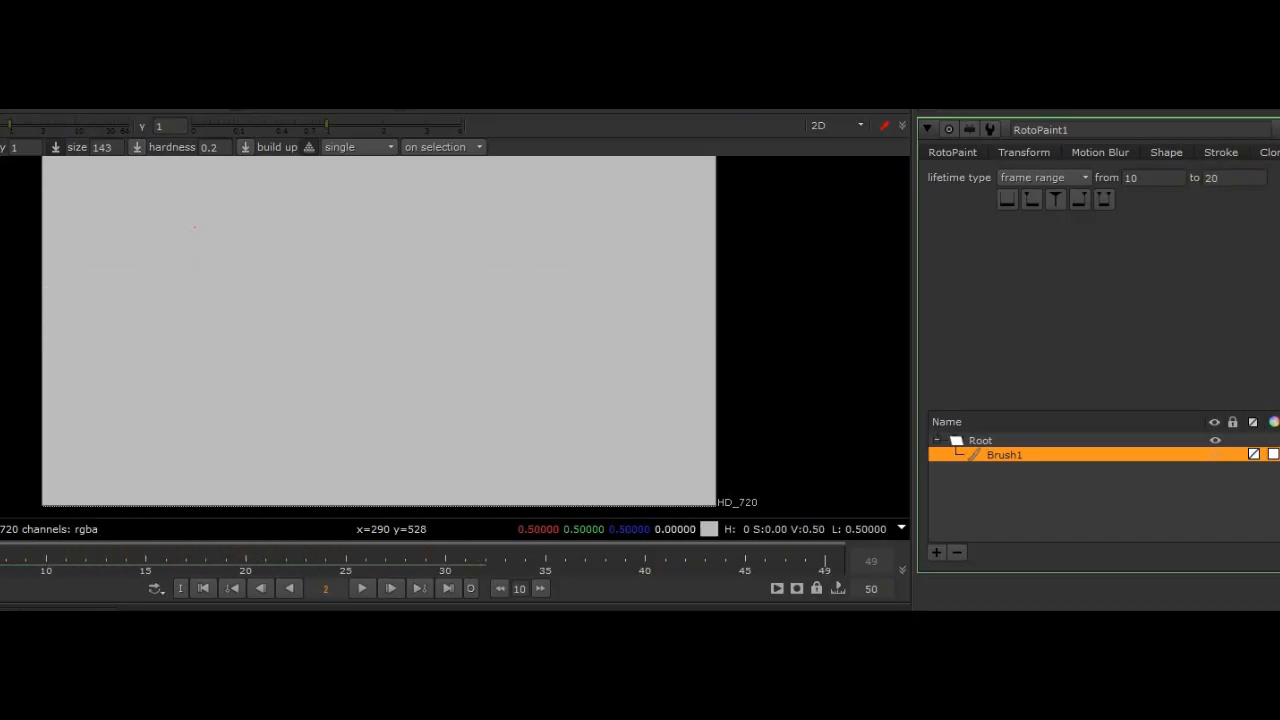
Step: Set Brush1's lifetime type to all frames and return to the start of the timeline
left_click(1043, 177)
left_click(1054, 115)
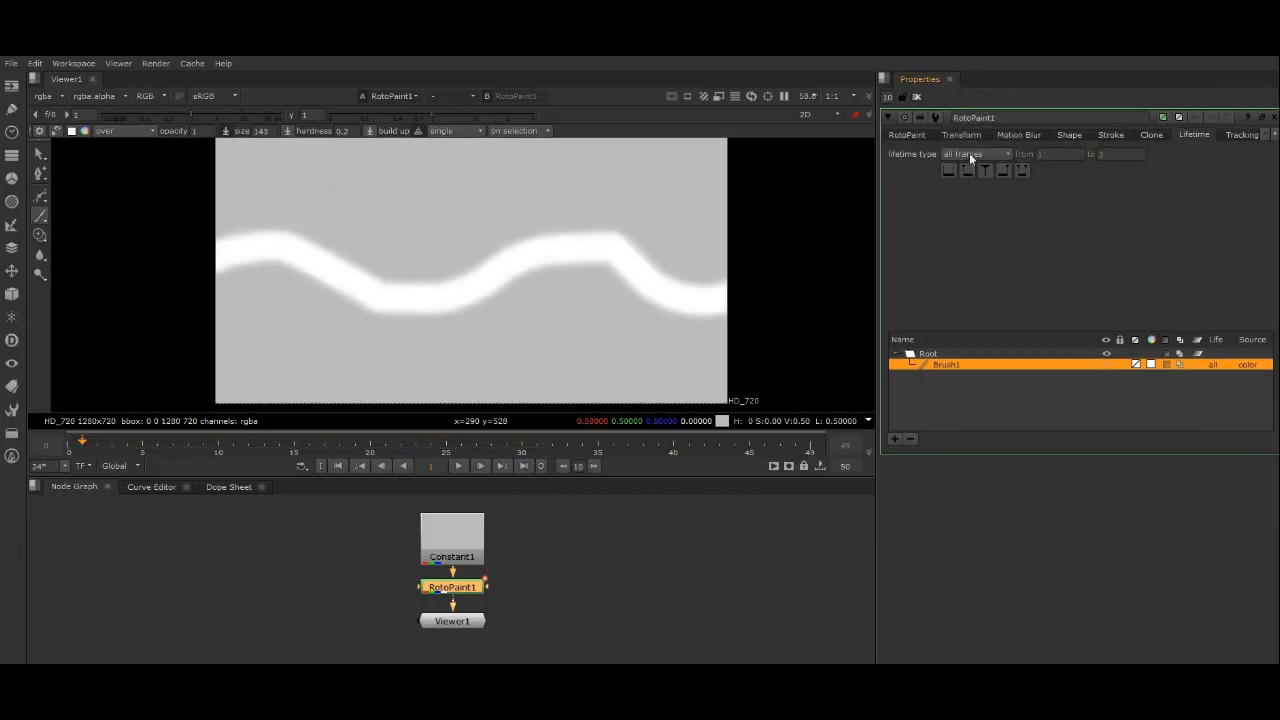
left_click(68, 444)
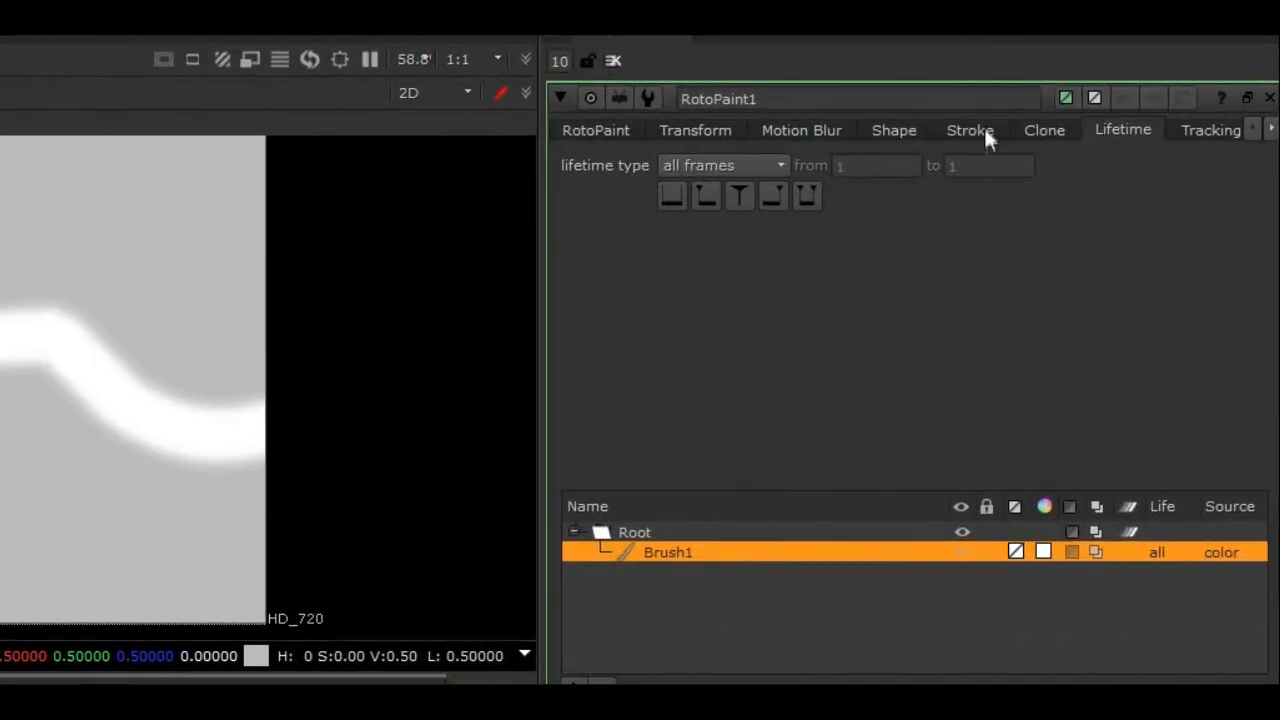
Step: Set Brush1's stroke size to 150 and hardness to 0.23, try a brush spacing of 0.5, and settle on a spacing of 0.007
left_click(1019, 131)
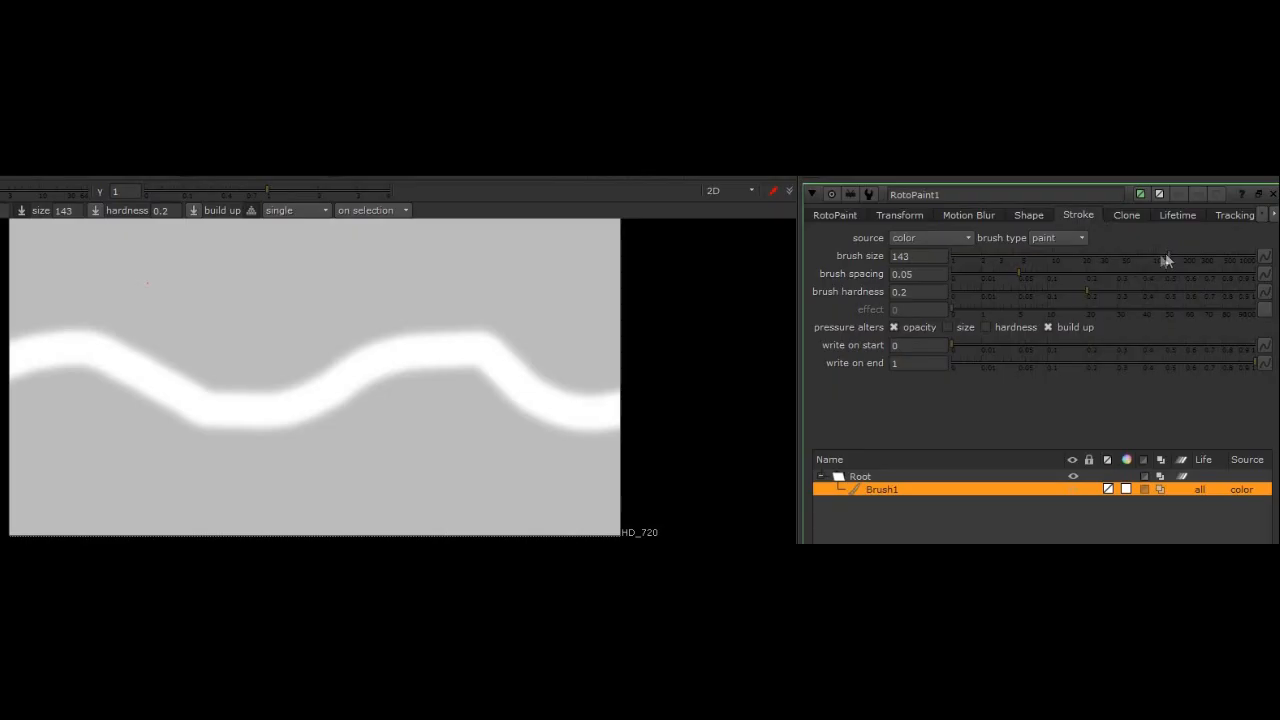
mouse_move(1166, 260)
left_mouse_down()
mouse_move(1113, 255)
mouse_move(1174, 260)
left_mouse_up()
left_click_drag(1034, 280, 1168, 279)
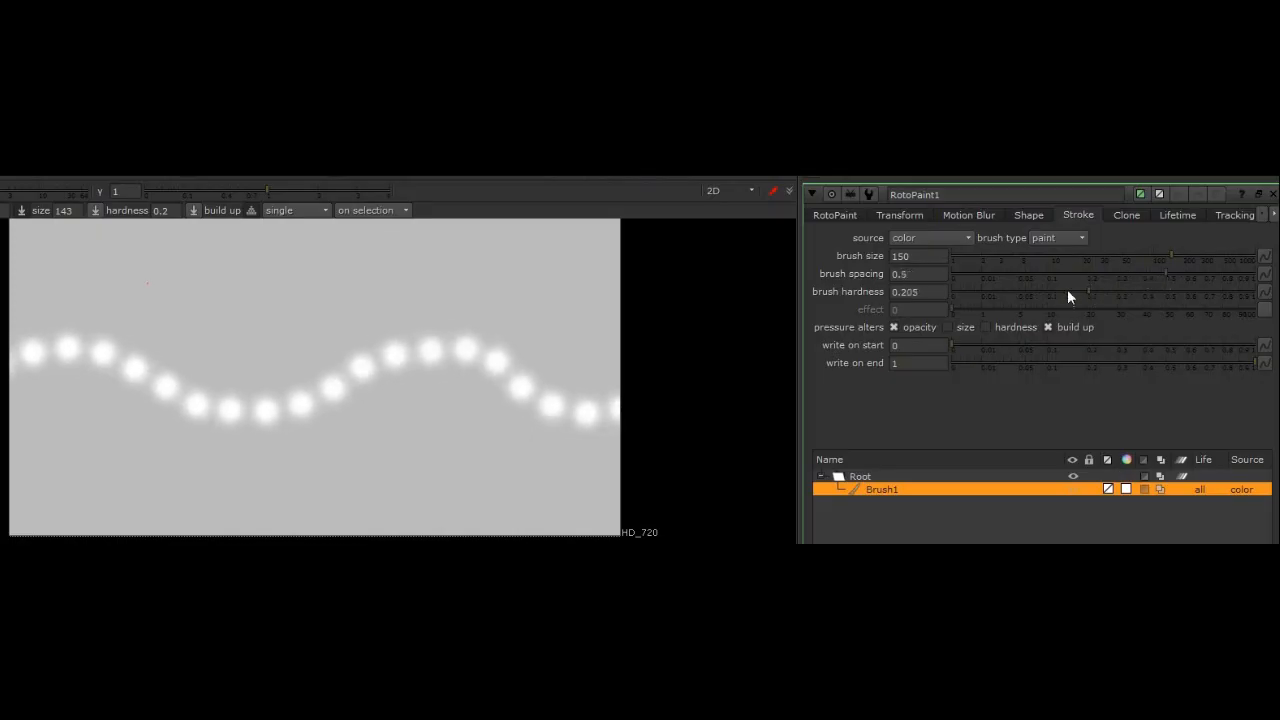
mouse_move(1054, 298)
left_mouse_down()
mouse_move(1157, 296)
mouse_move(1100, 300)
left_mouse_up()
mouse_move(960, 347)
left_mouse_down()
mouse_move(1245, 350)
mouse_move(949, 347)
left_mouse_up()
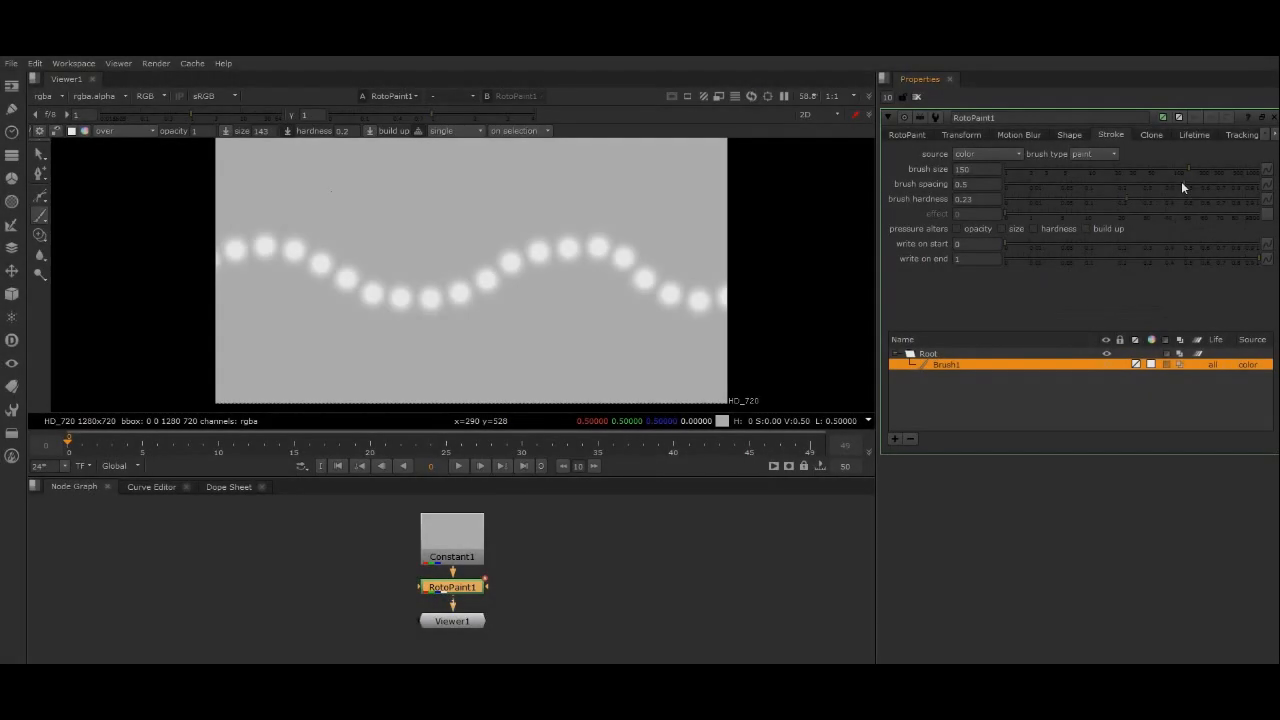
left_click_drag(1181, 182, 1025, 183)
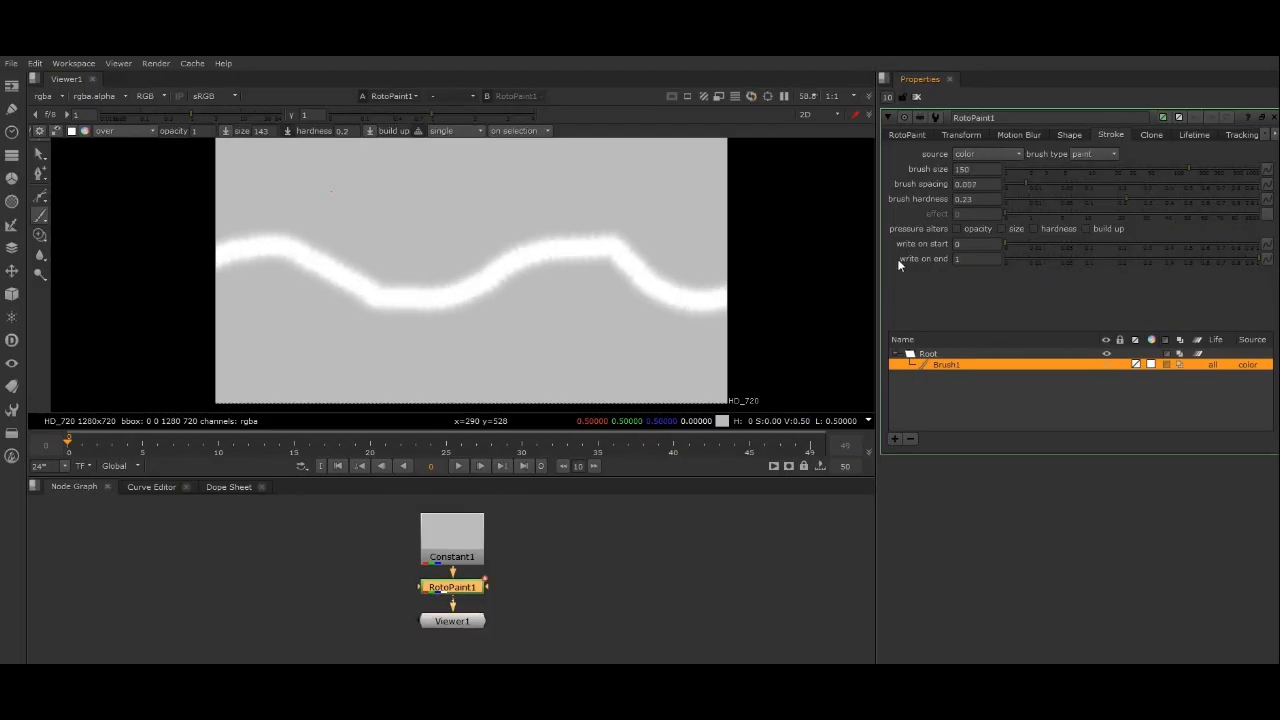
Step: Animate the brush stroke's write on end from 0 at frame 0 to 1 at frame 45 and play it from the start
left_click_drag(1257, 262, 1006, 259)
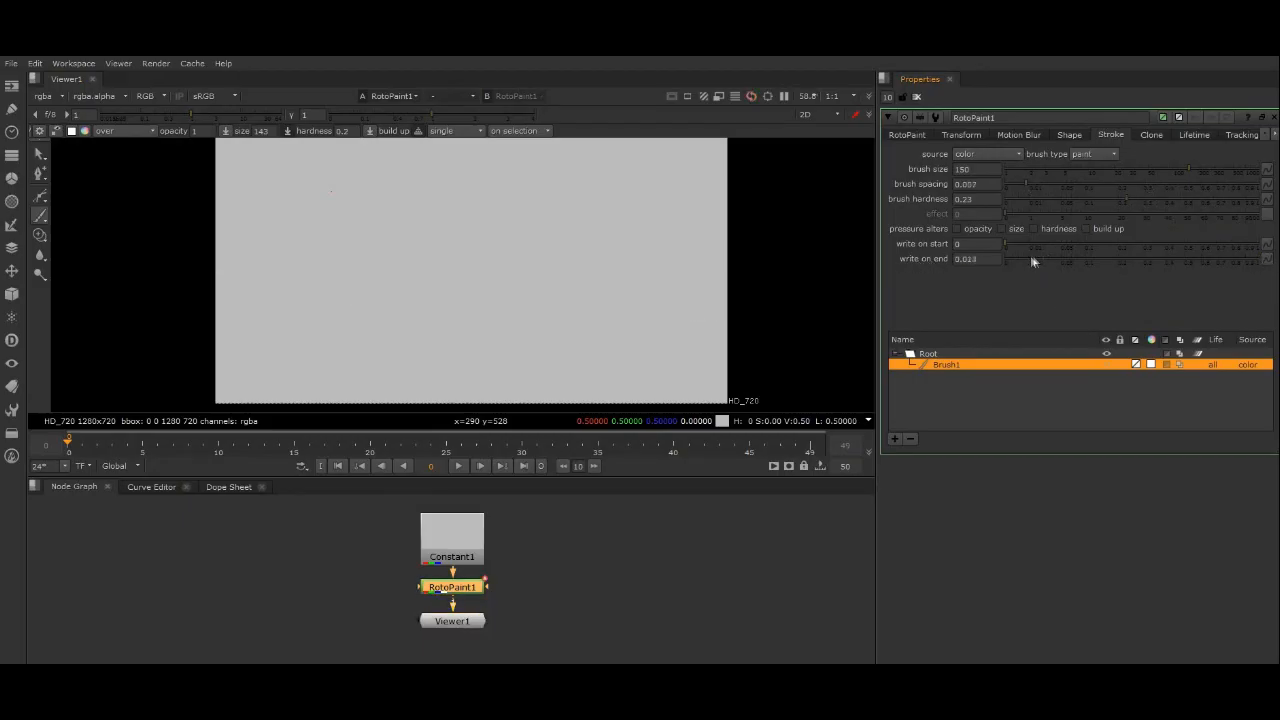
left_click(1266, 259)
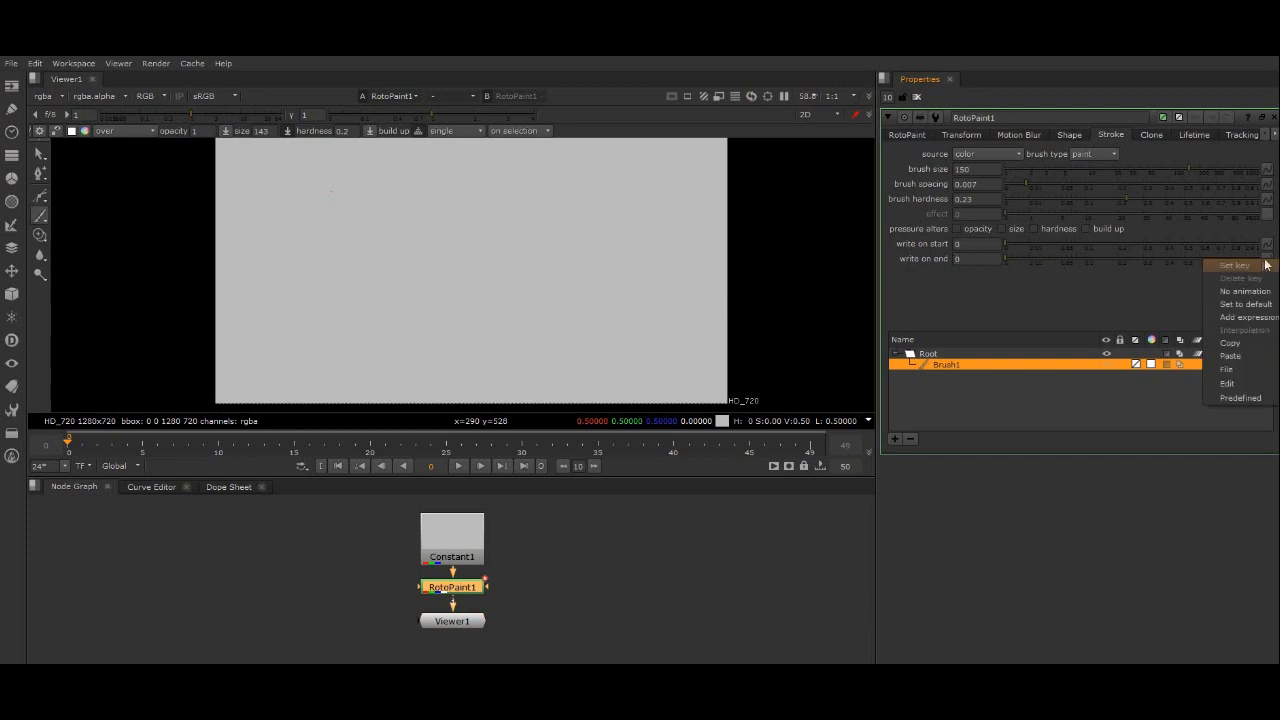
left_click(1235, 265)
left_click(570, 441)
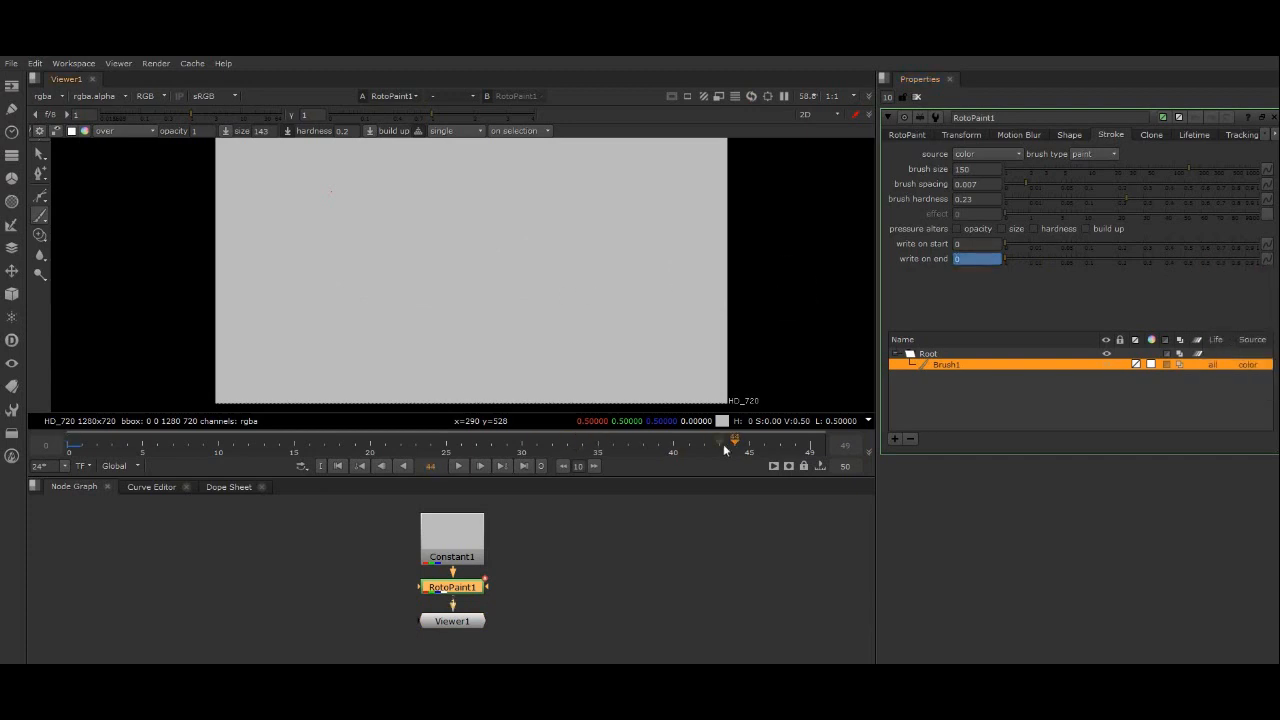
left_click_drag(1003, 260, 1272, 264)
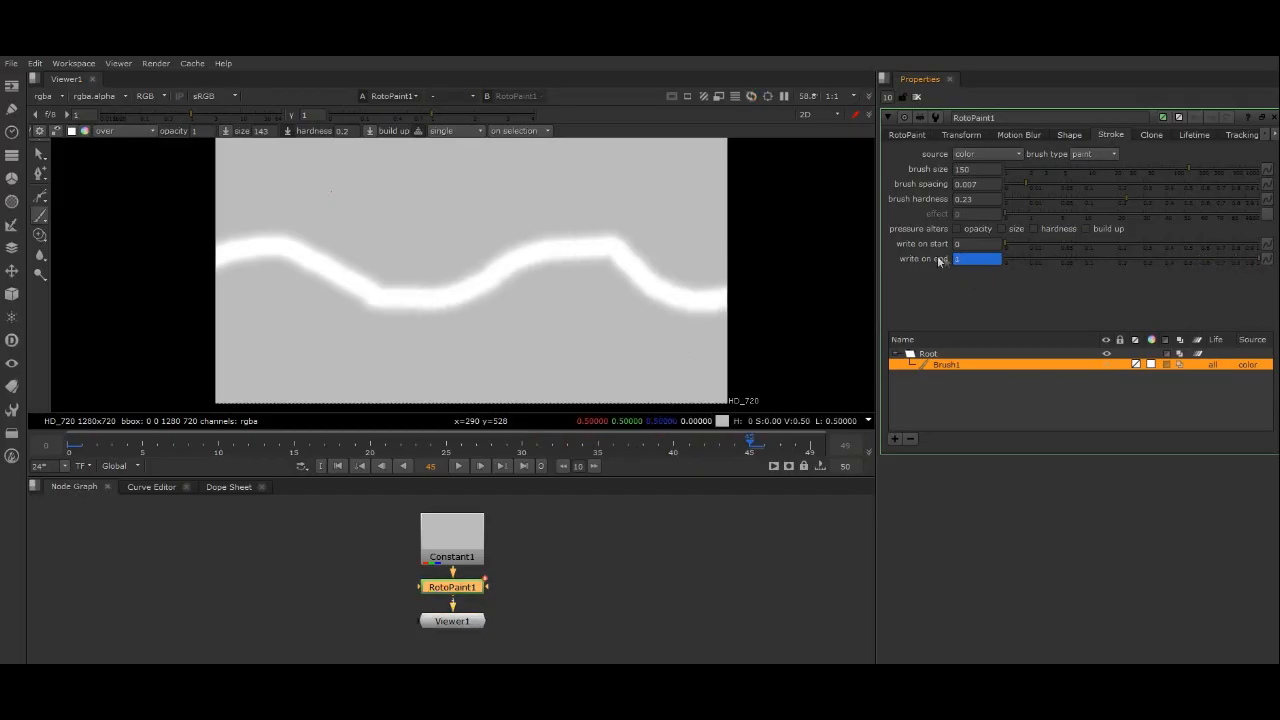
left_click(337, 466)
key("l")
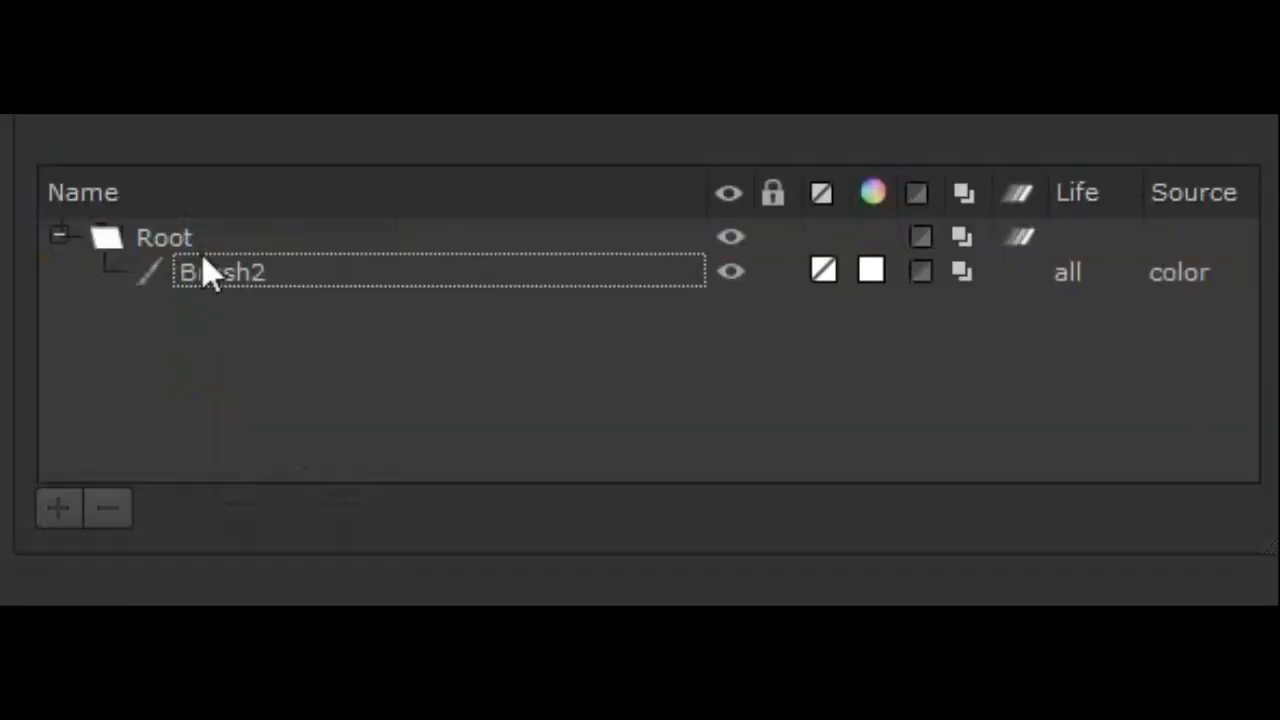
Step: Duplicate the animated brush stroke four times in the RotoPaint stroke list
left_click(208, 273)
right_click(222, 280)
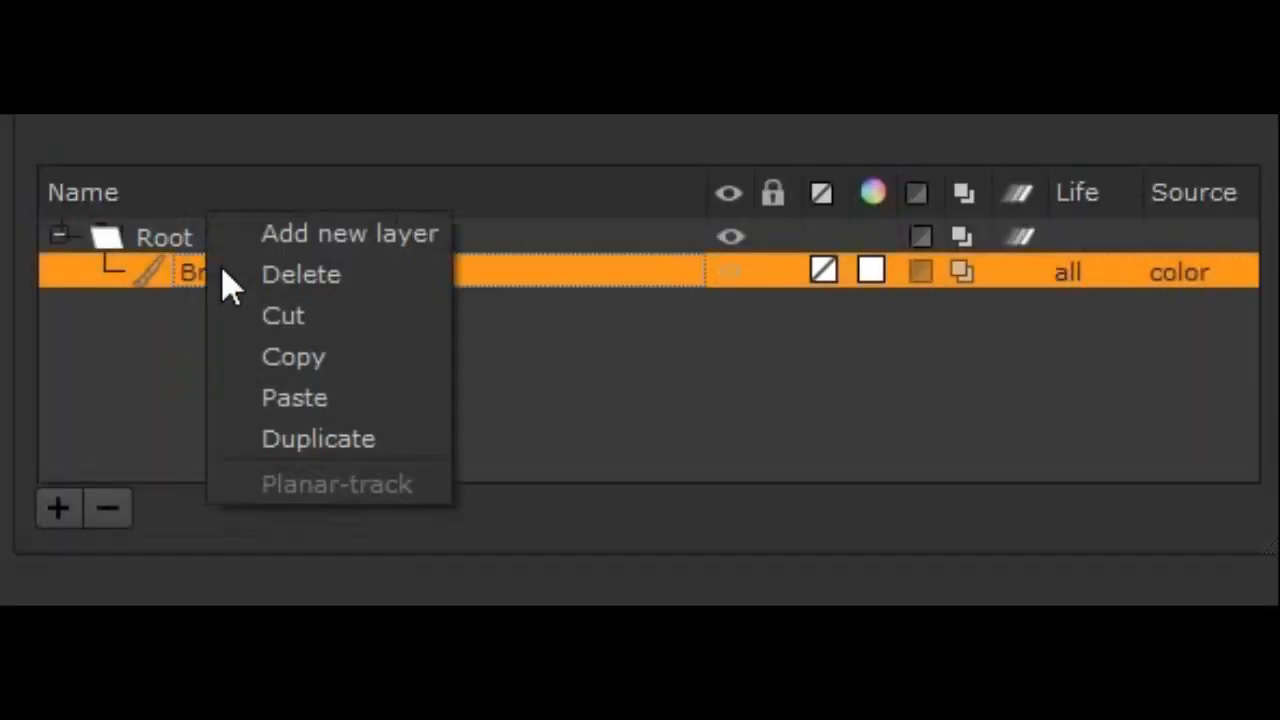
left_click(258, 441)
right_click(223, 318)
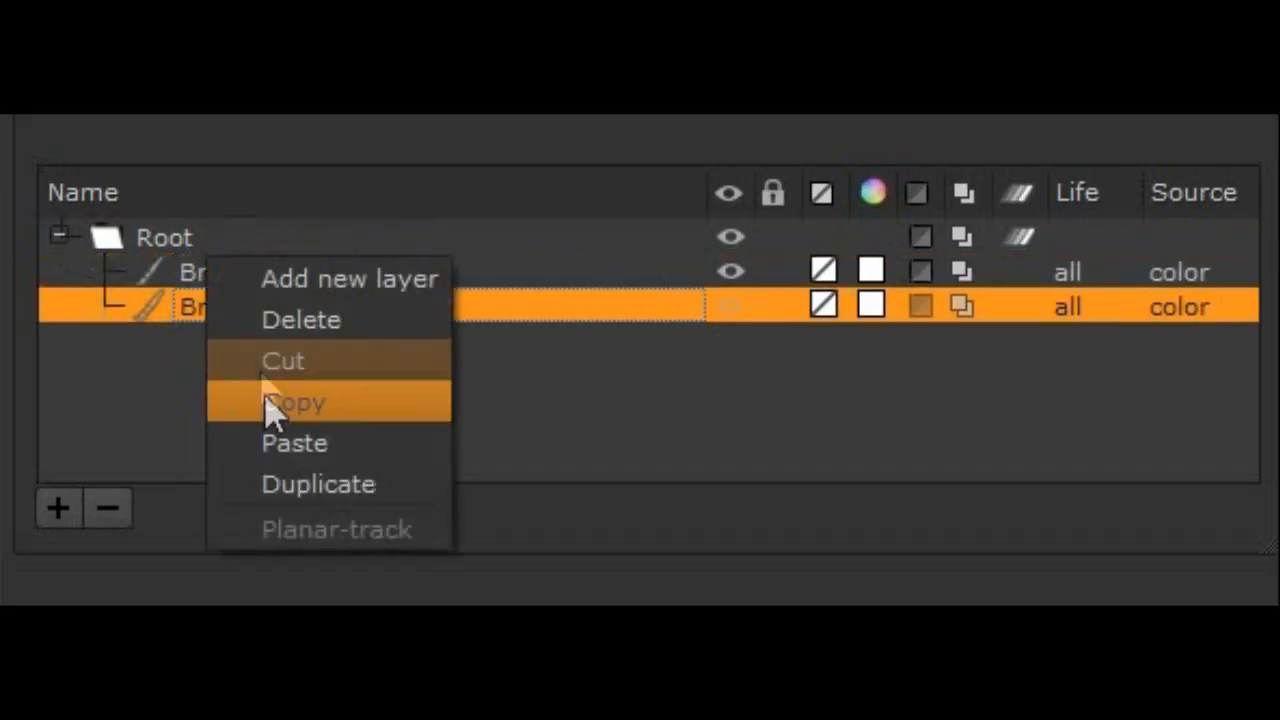
left_click(284, 486)
right_click(218, 290)
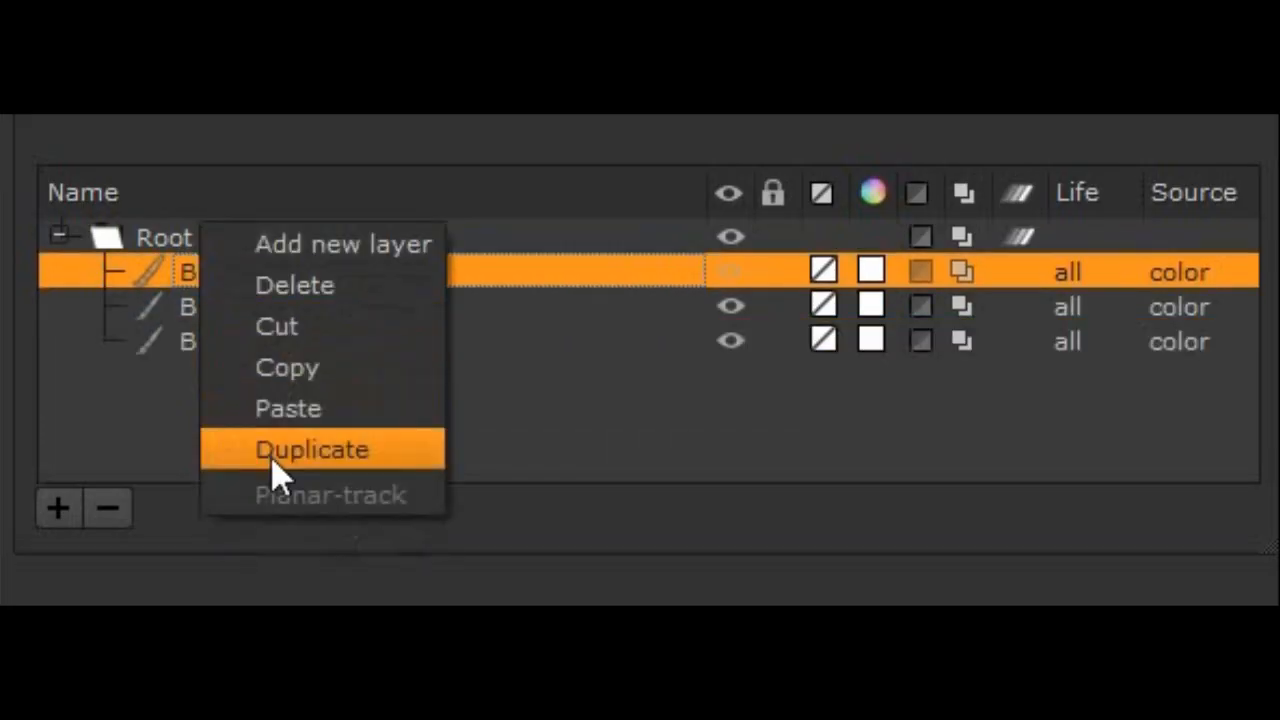
left_click(272, 452)
right_click(188, 298)
left_click(277, 440)
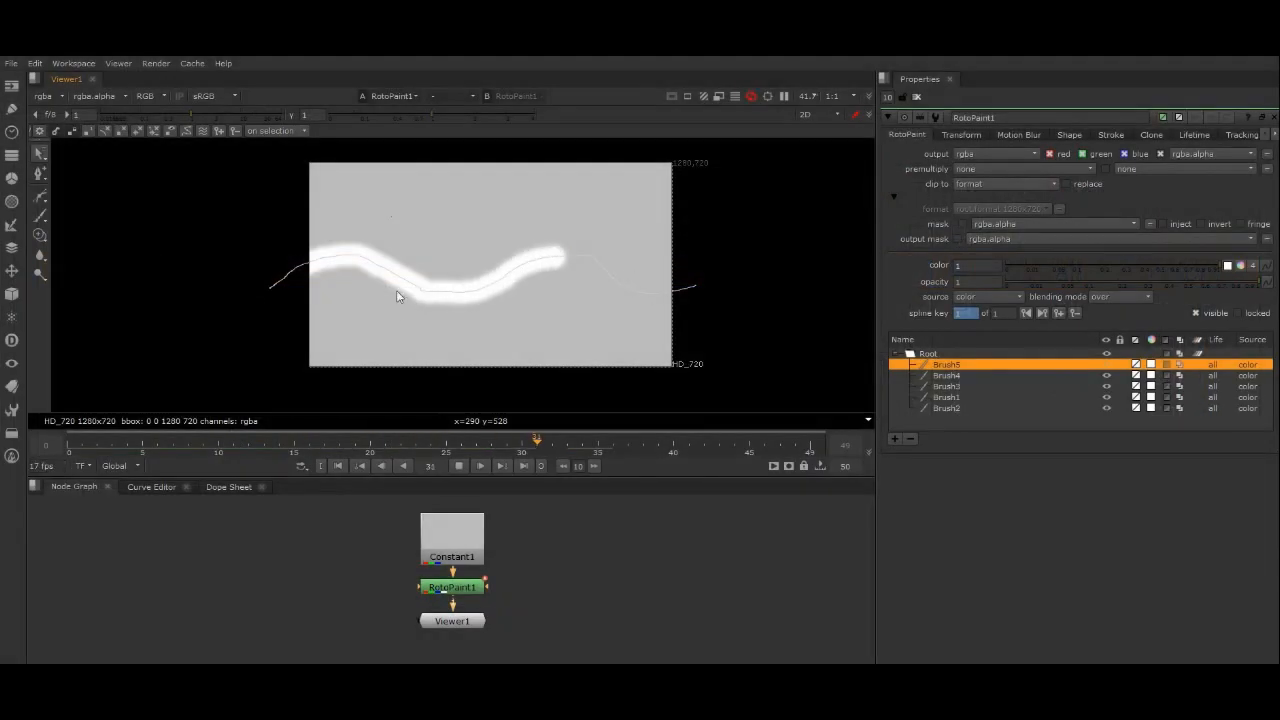
Step: At frame 0, move the duplicated strokes to different heights across the image and scrub the timeline to check their write-on animation
left_click(962, 135)
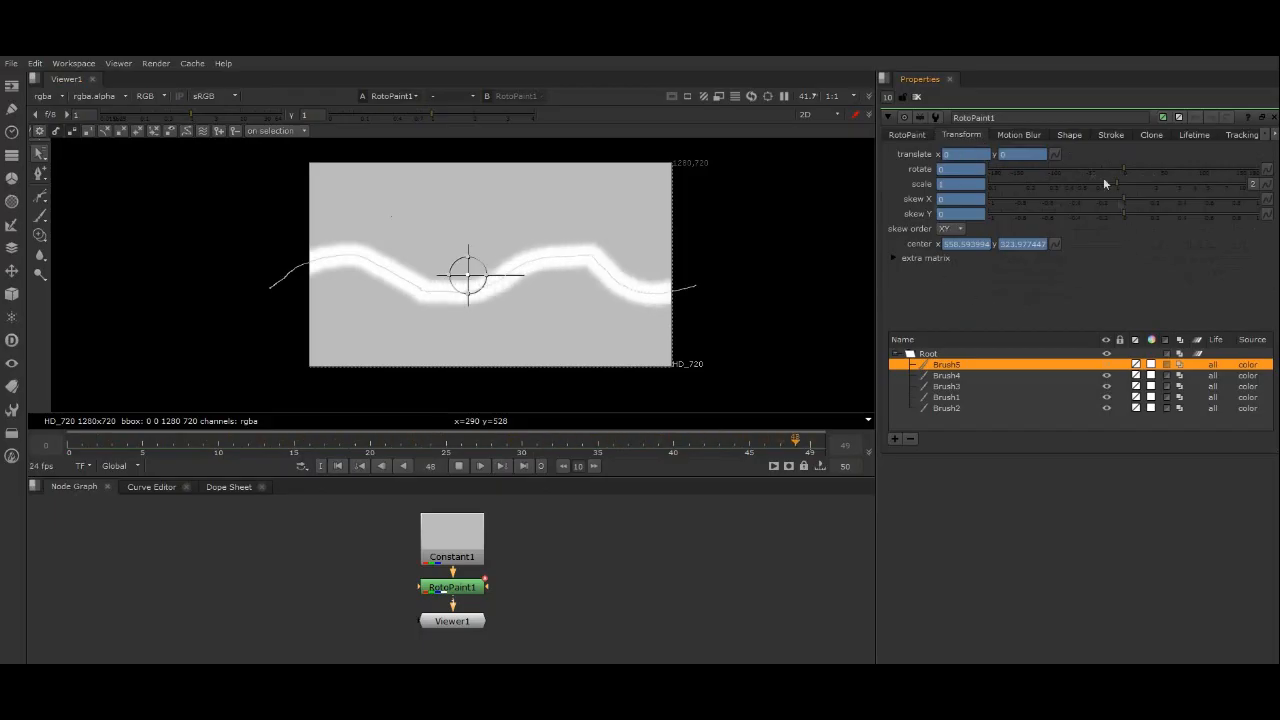
left_click_drag(490, 441, 67, 447)
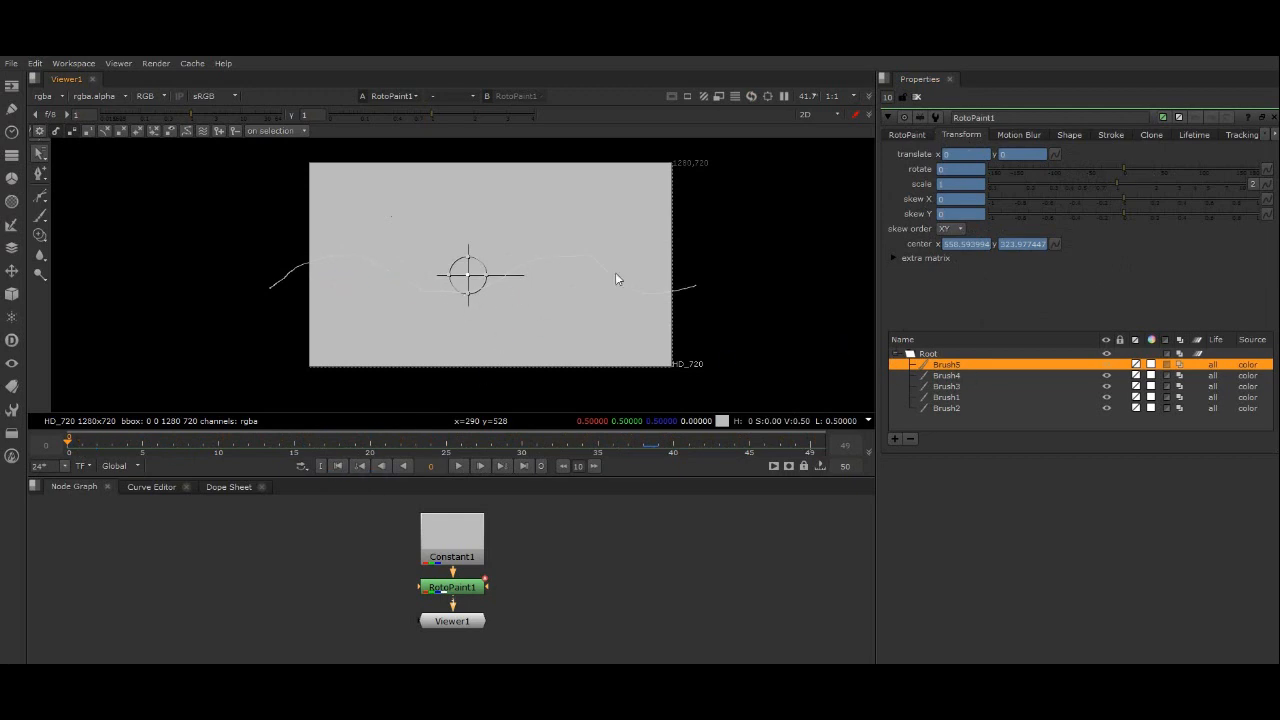
left_click_drag(477, 279, 468, 190)
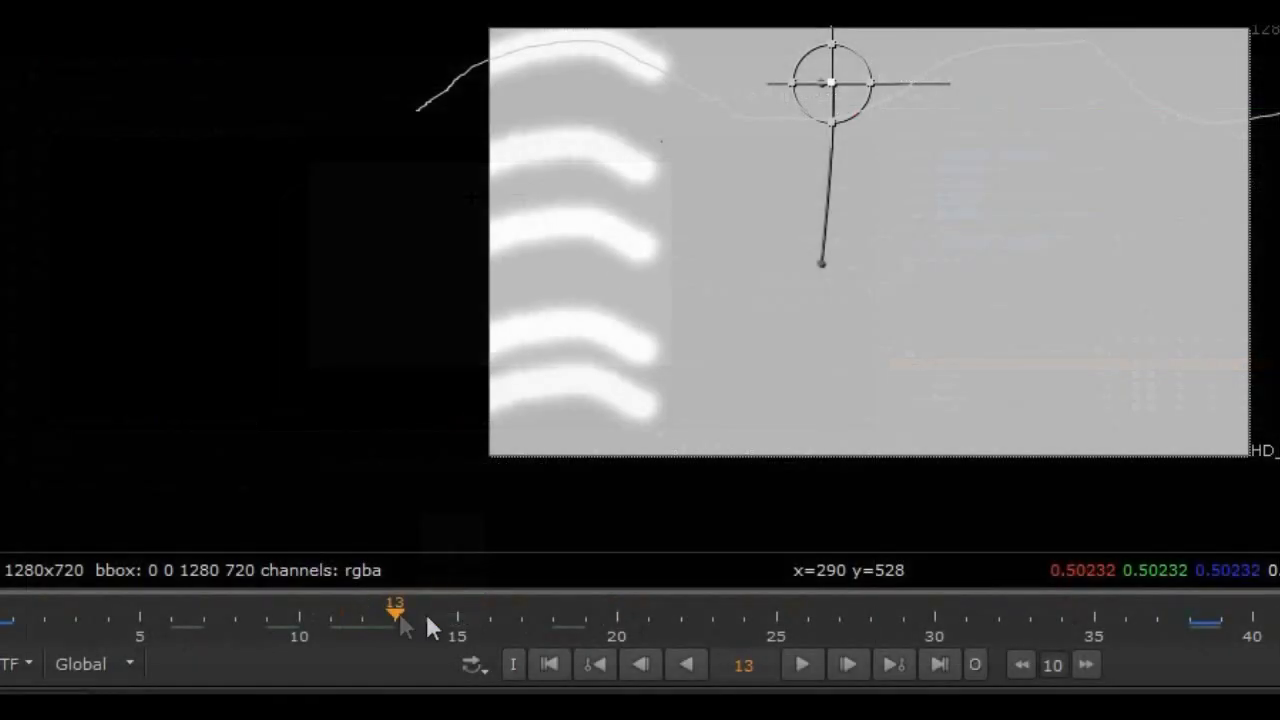
left_click_drag(281, 444, 510, 455)
left_click_drag(912, 643, 1199, 630)
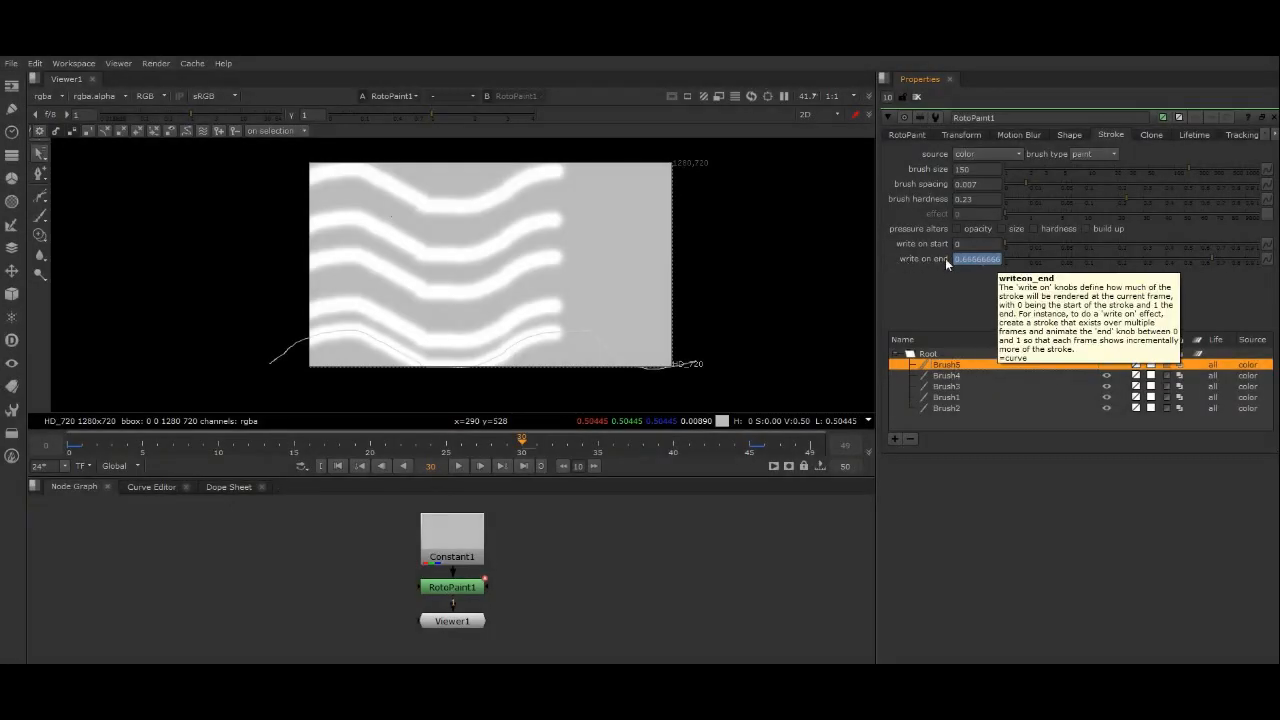
Step: View Brush5's animation curves, move its last writeon_end key to frame 18 and check it, and shift that key to about frame 10
left_click(150, 487)
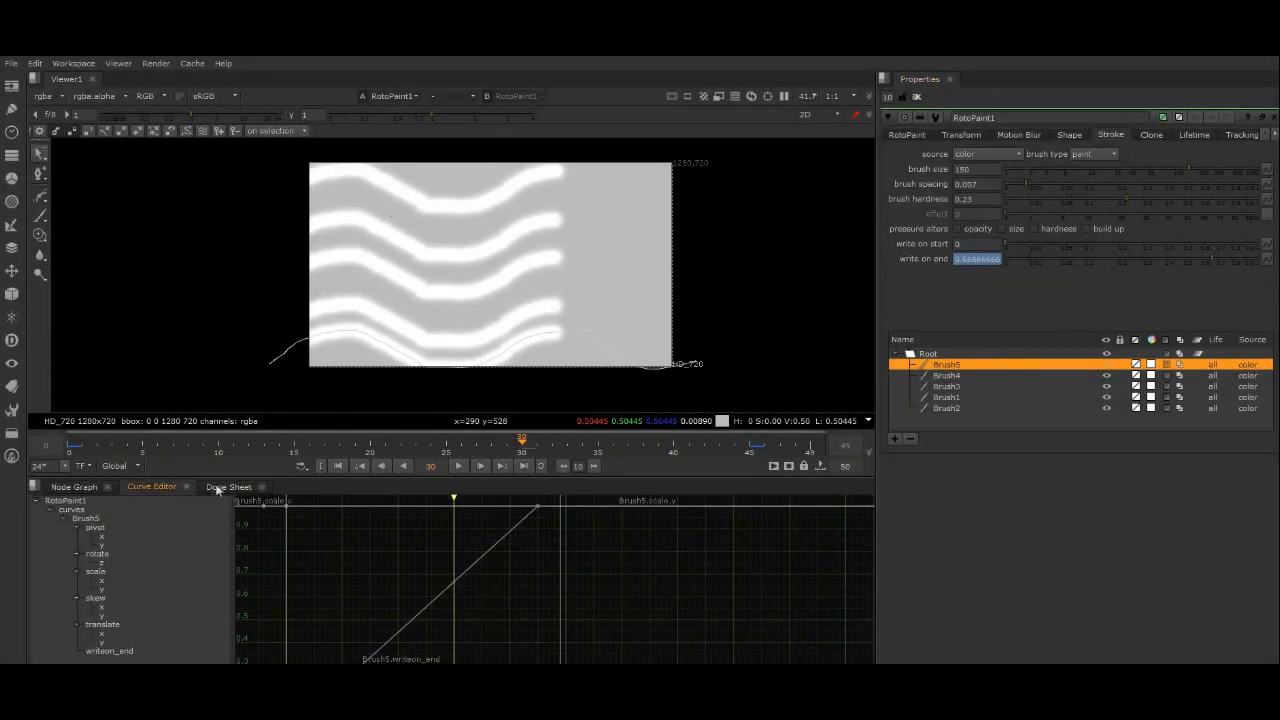
left_click(229, 487)
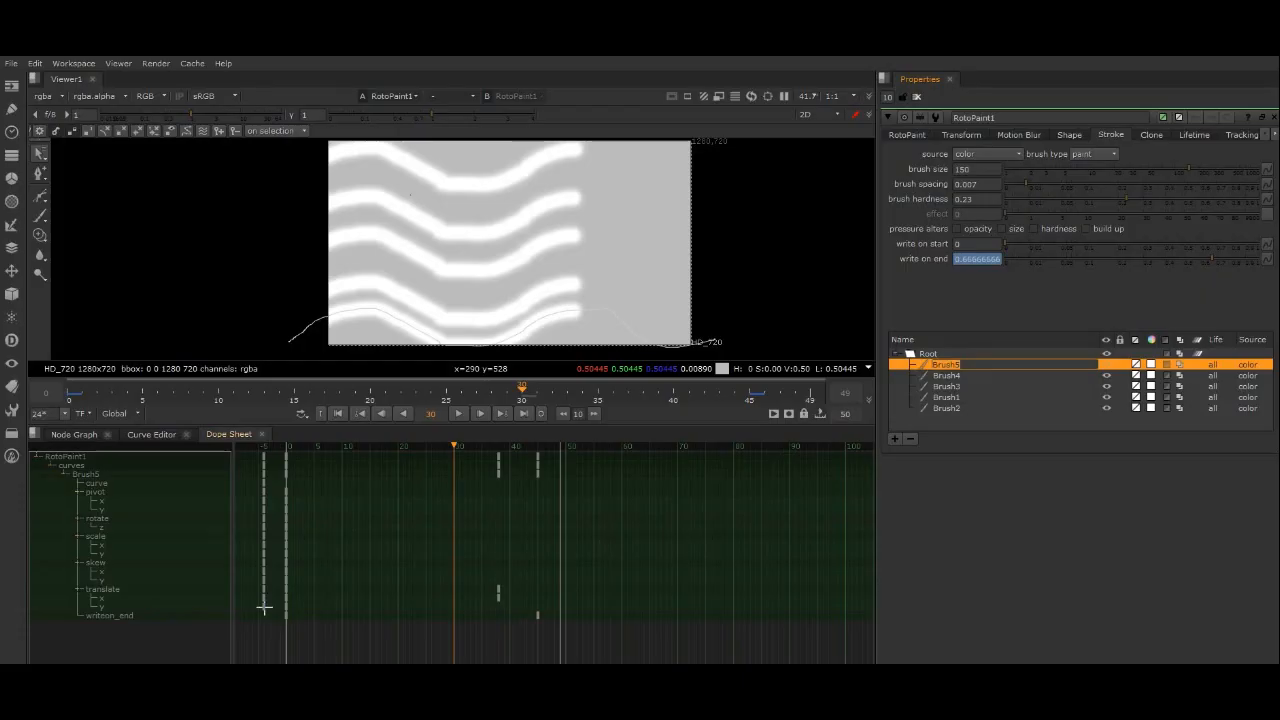
left_click_drag(263, 606, 388, 605)
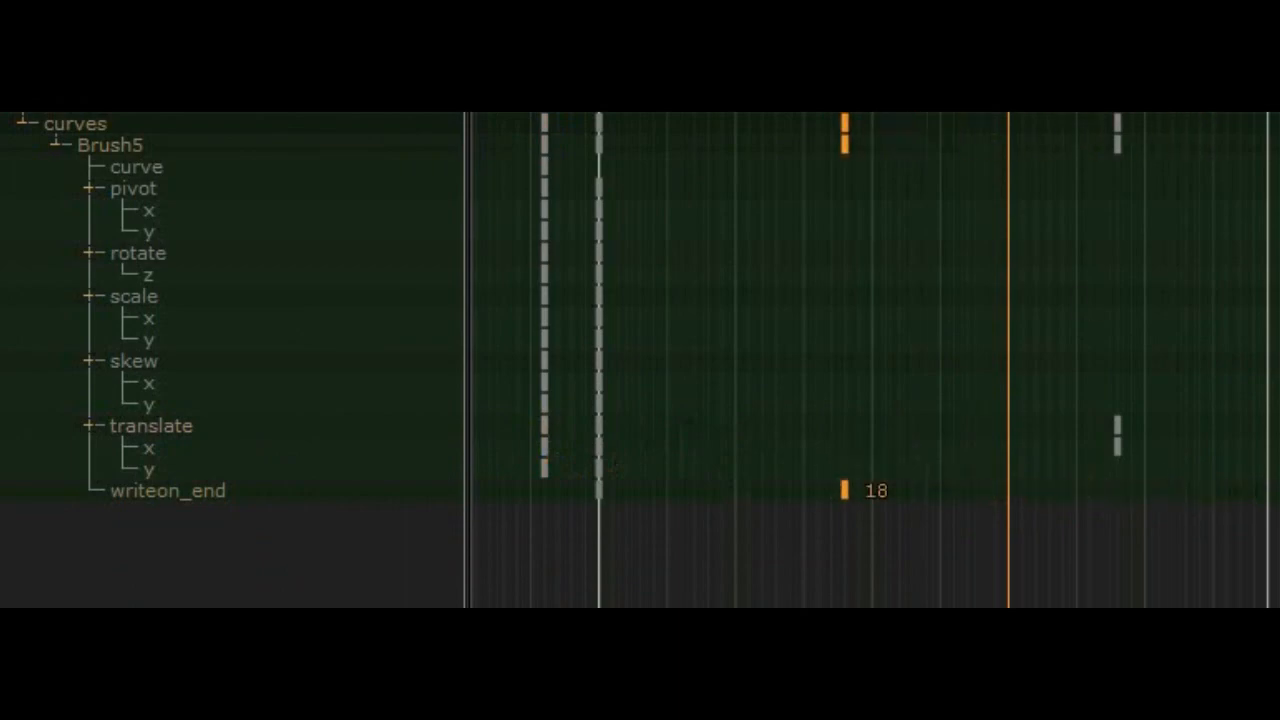
mouse_move(541, 352)
left_mouse_down()
mouse_move(138, 350)
mouse_move(380, 342)
left_mouse_up()
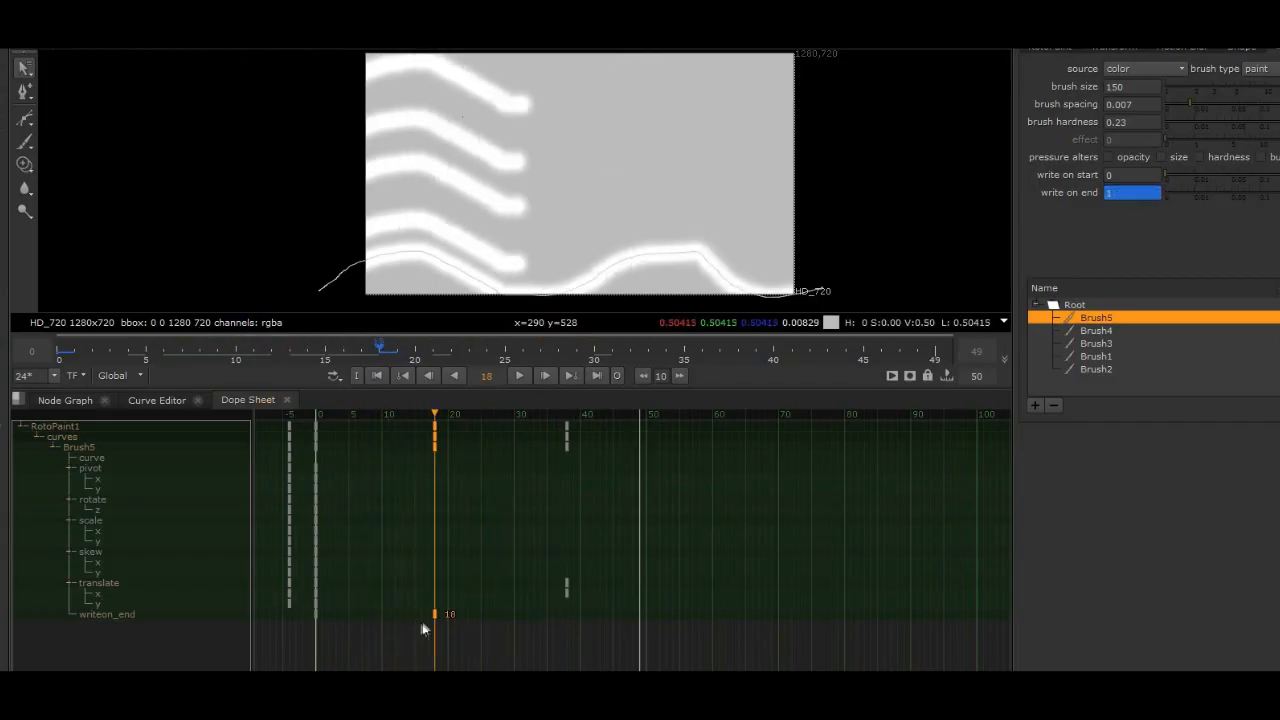
left_click_drag(436, 614, 381, 614)
Step: Move the last writeon_end key to frame 21 on Brush4 and frame 30 on Brush3, and stagger those of Brush1 and Brush2
left_click(1096, 331)
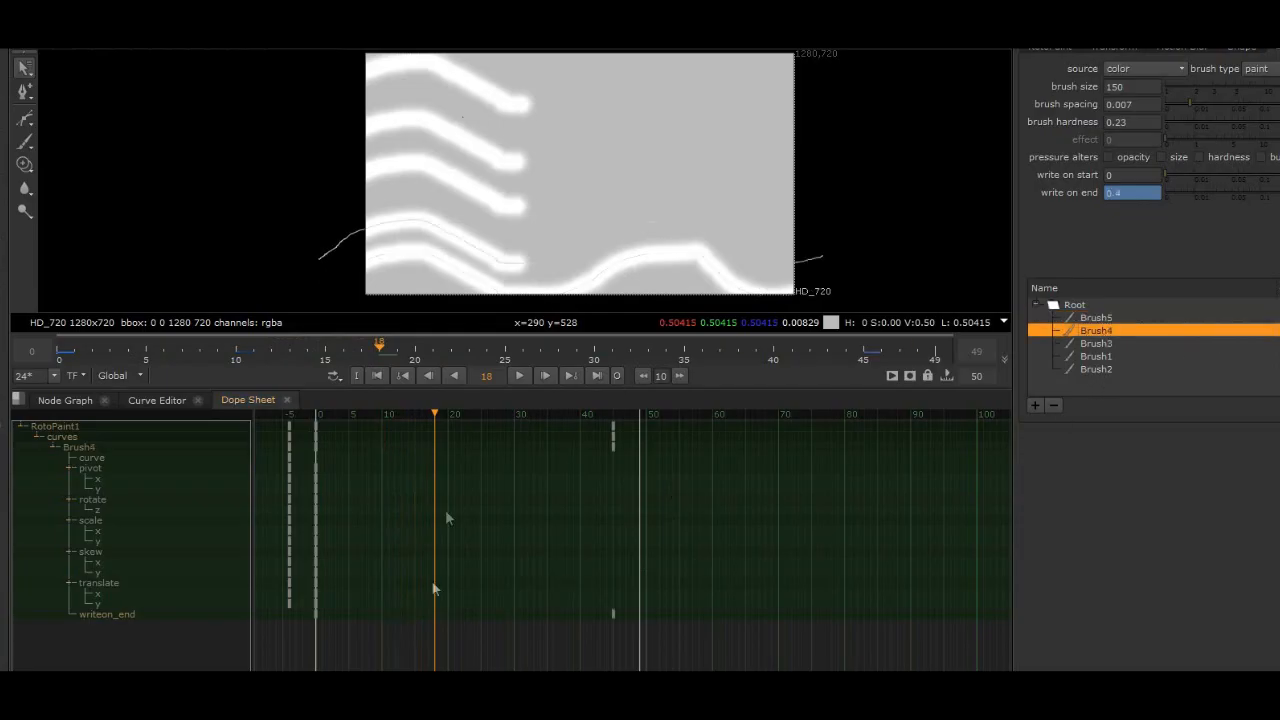
mouse_move(614, 609)
left_mouse_down()
mouse_move(441, 595)
mouse_move(455, 596)
left_mouse_up()
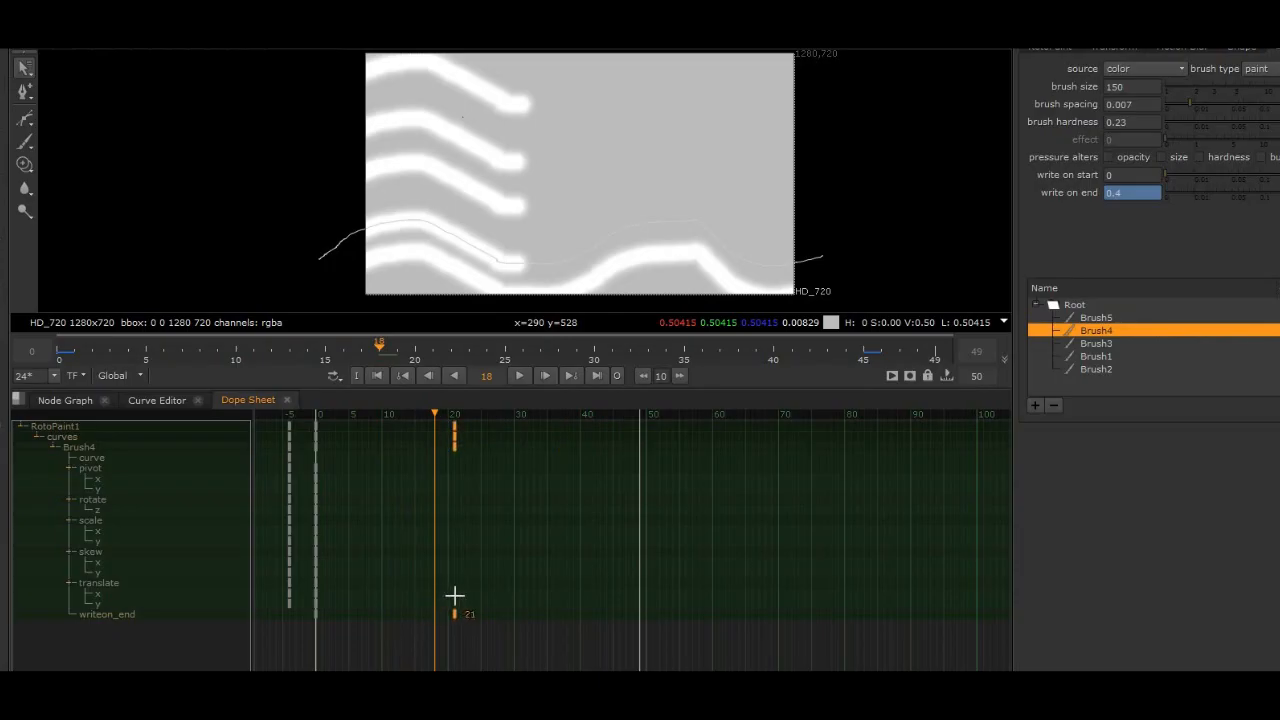
left_click(1097, 344)
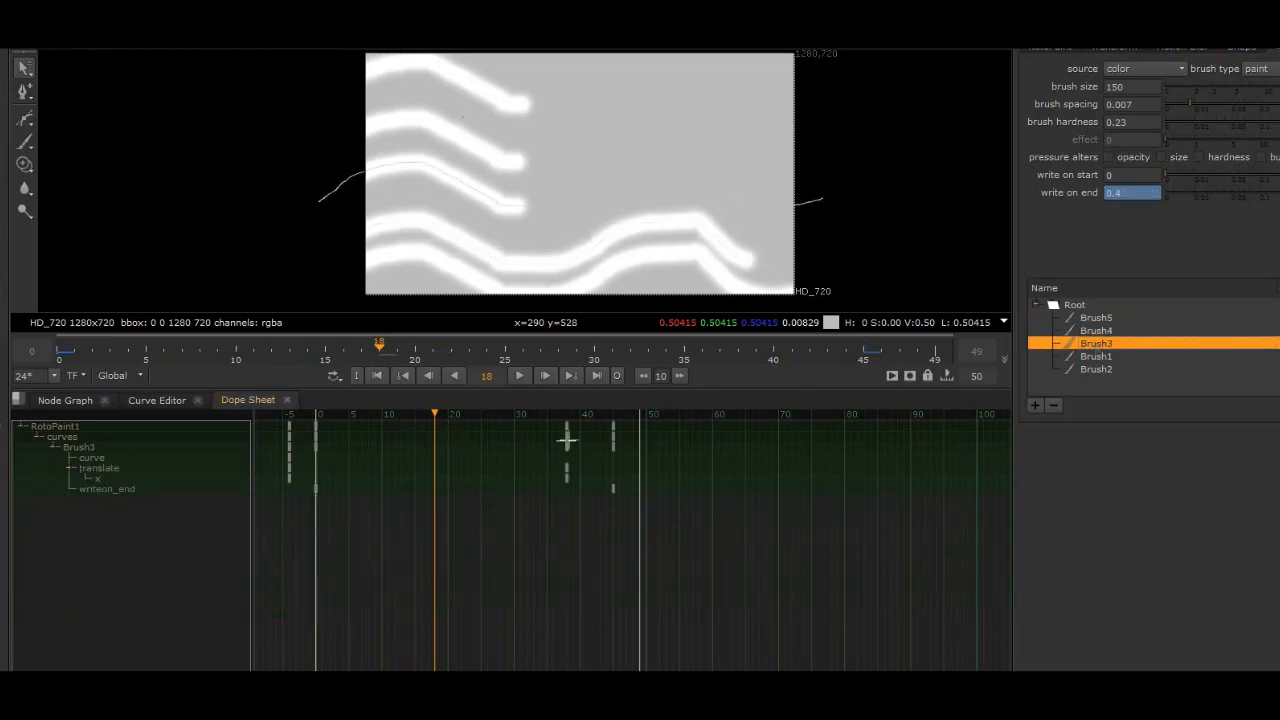
left_click_drag(612, 487, 514, 489)
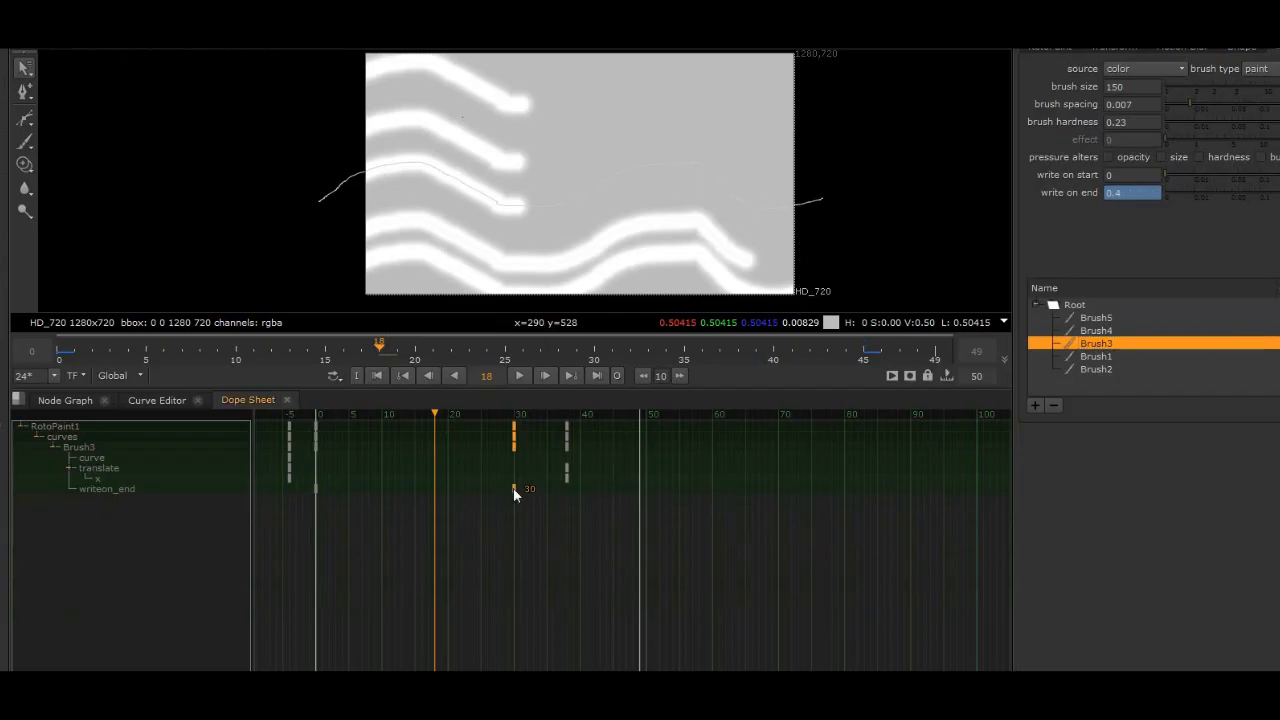
left_click(1097, 357)
mouse_move(613, 612)
left_mouse_down()
mouse_move(585, 610)
mouse_move(646, 614)
left_mouse_up()
left_click(1096, 369)
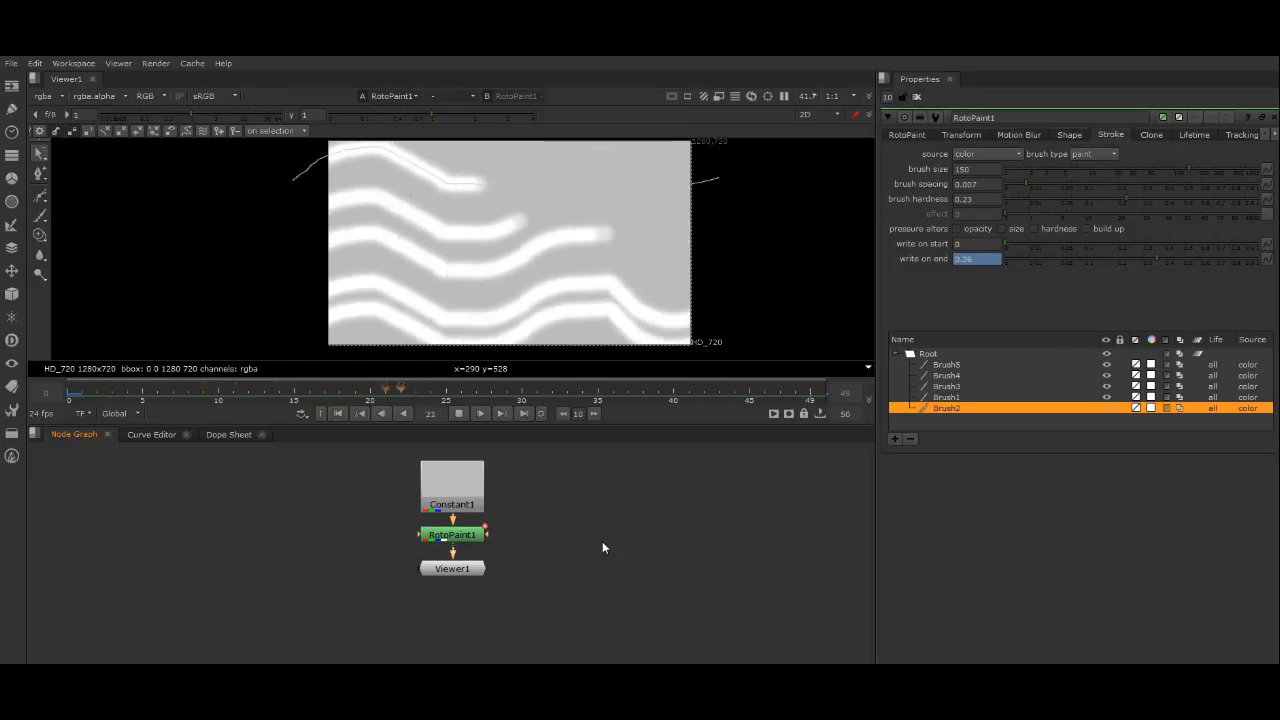
Step: Play back the staggered write-on animation with Brush2's transform settings shown, and stop at frame 32
left_click(962, 135)
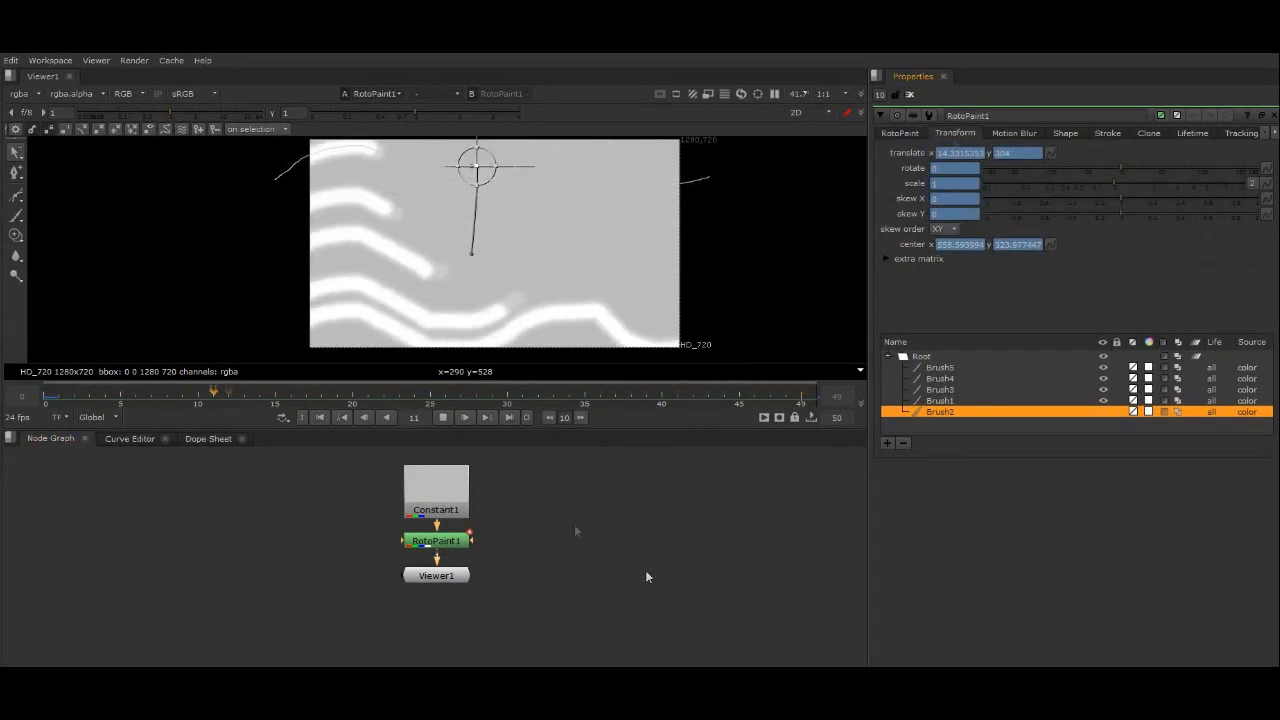
left_click(443, 417)
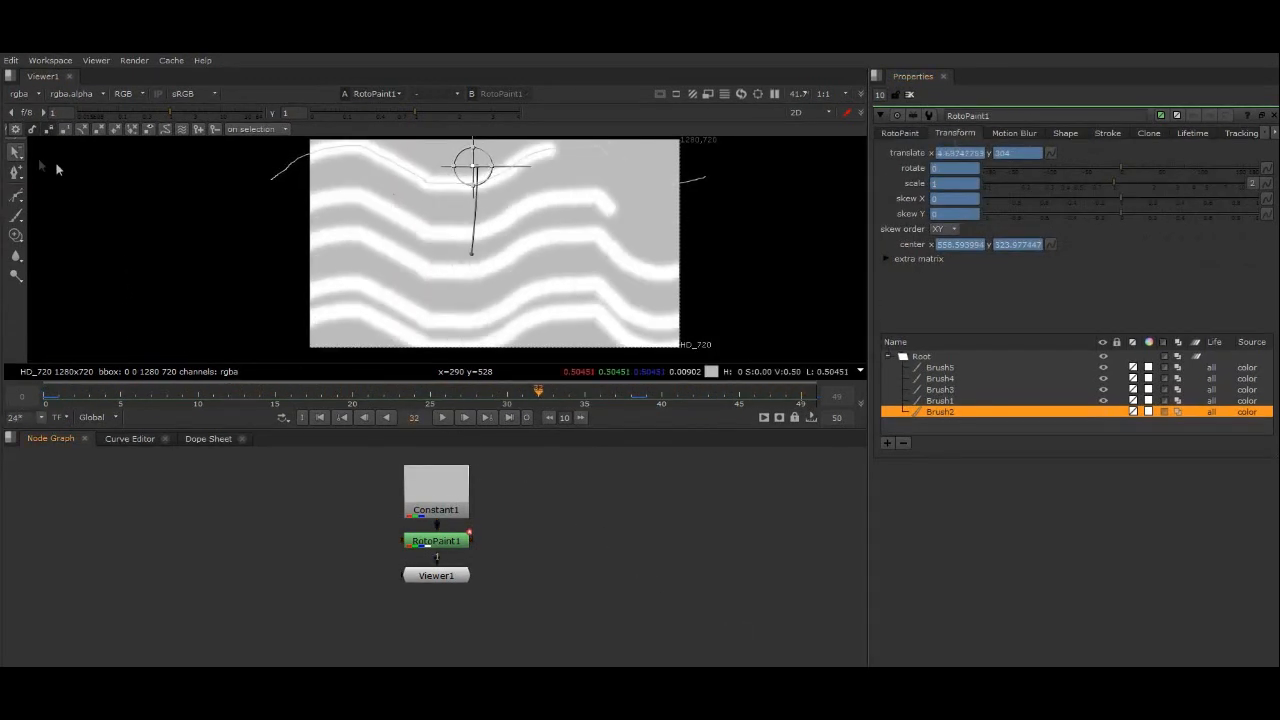